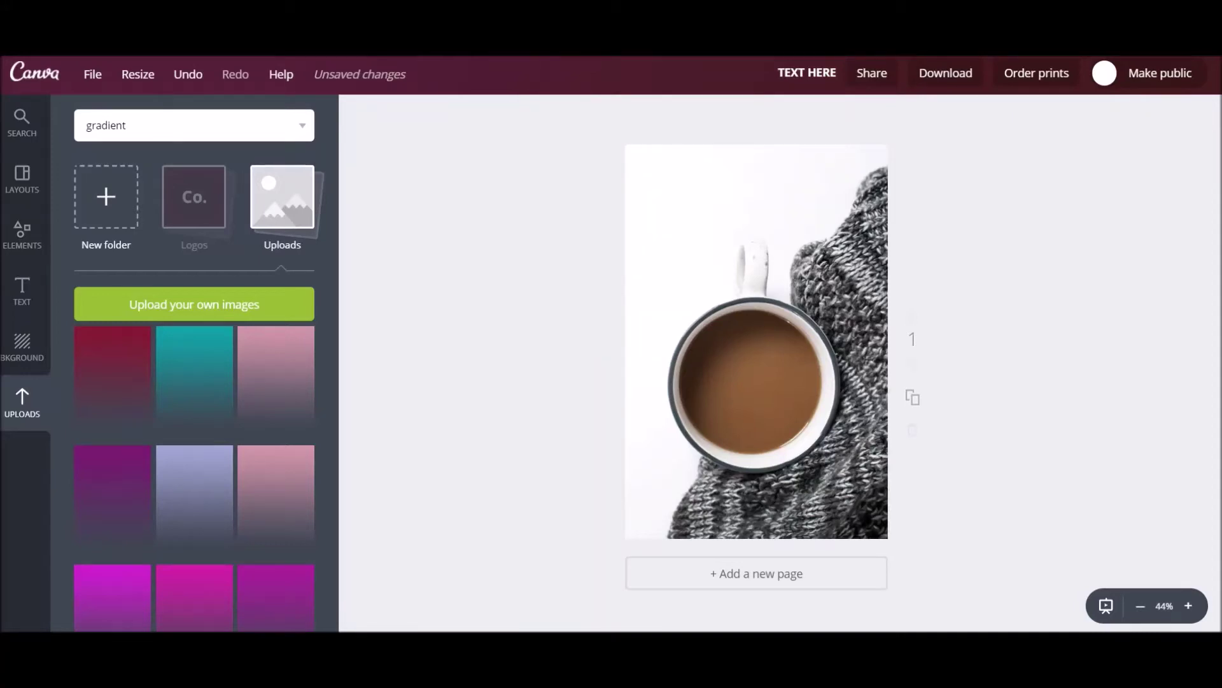
Browse the background and Elements options, then add a square shape to the page
left_click(784, 266)
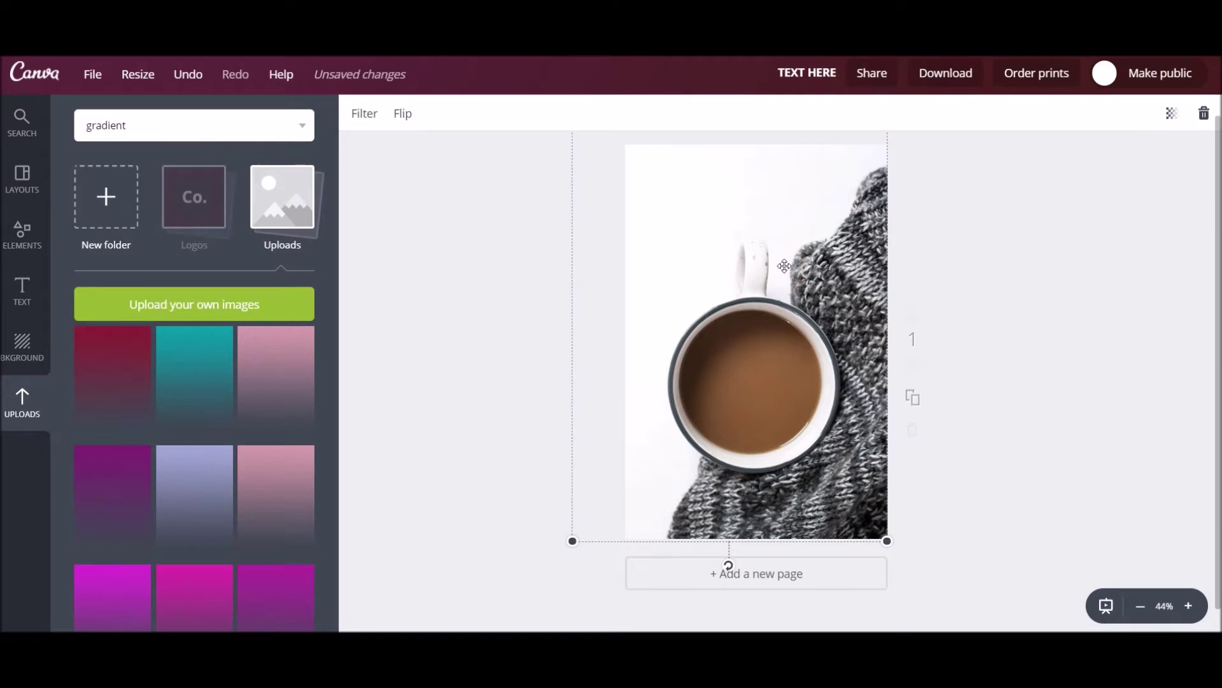
left_click(494, 187)
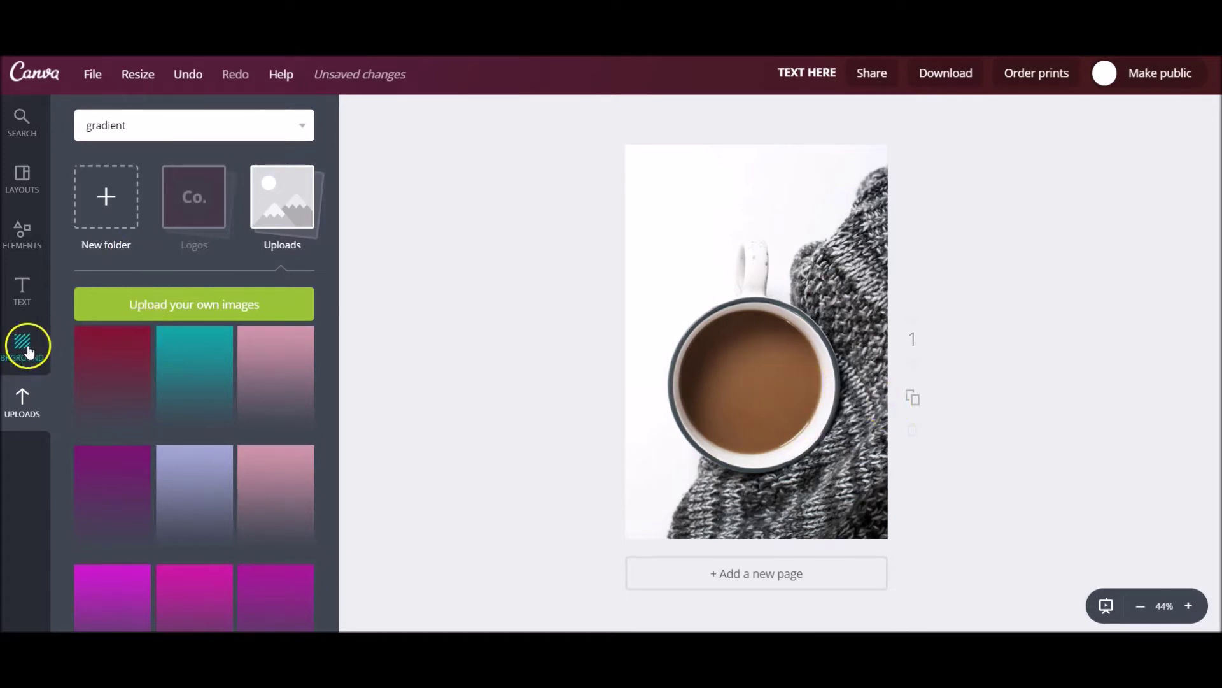
left_click(22, 346)
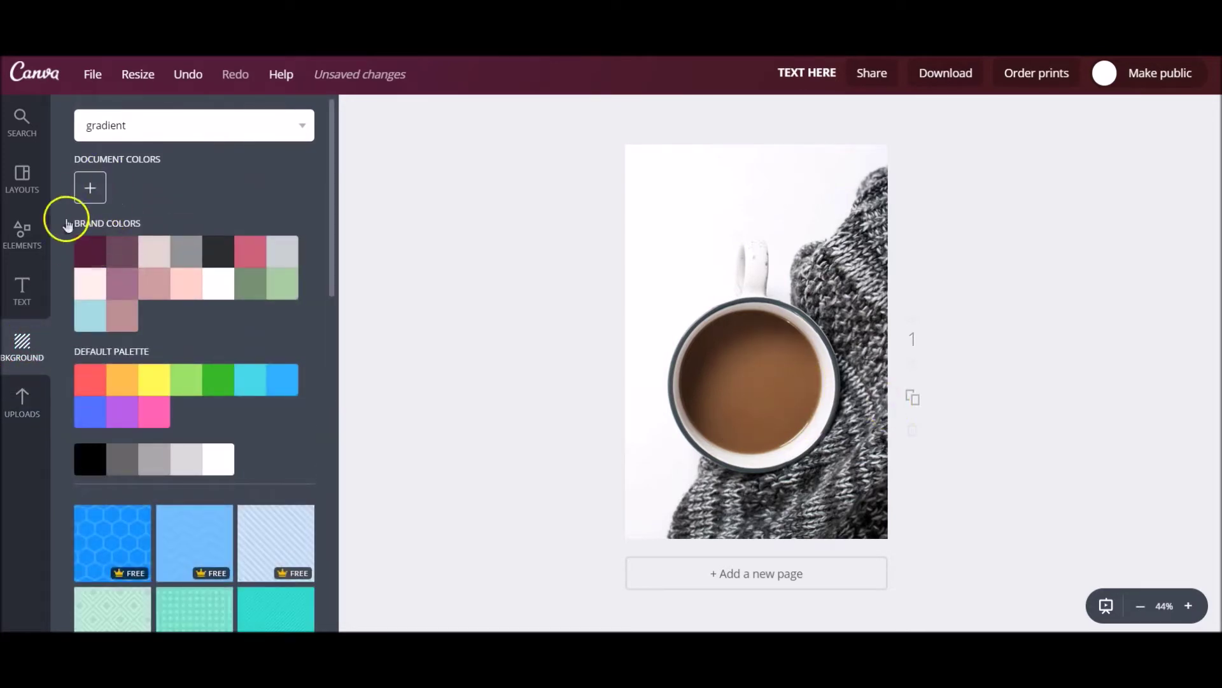
left_click(24, 233)
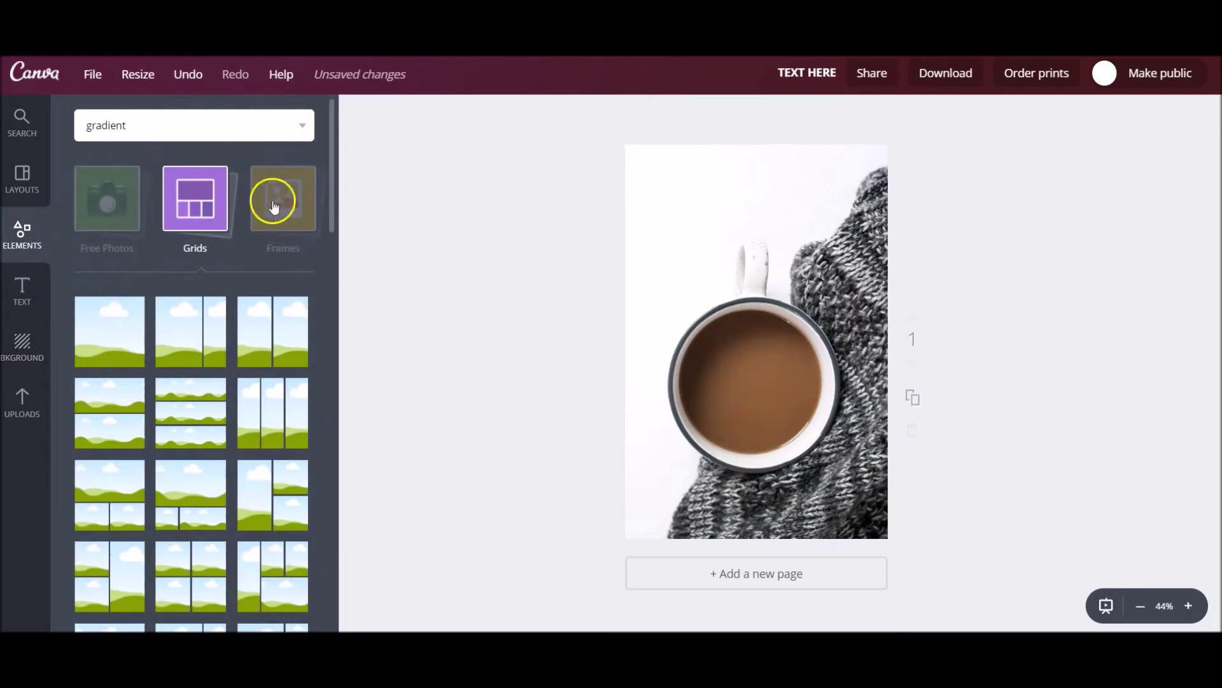
left_click(272, 199)
left_click(127, 283)
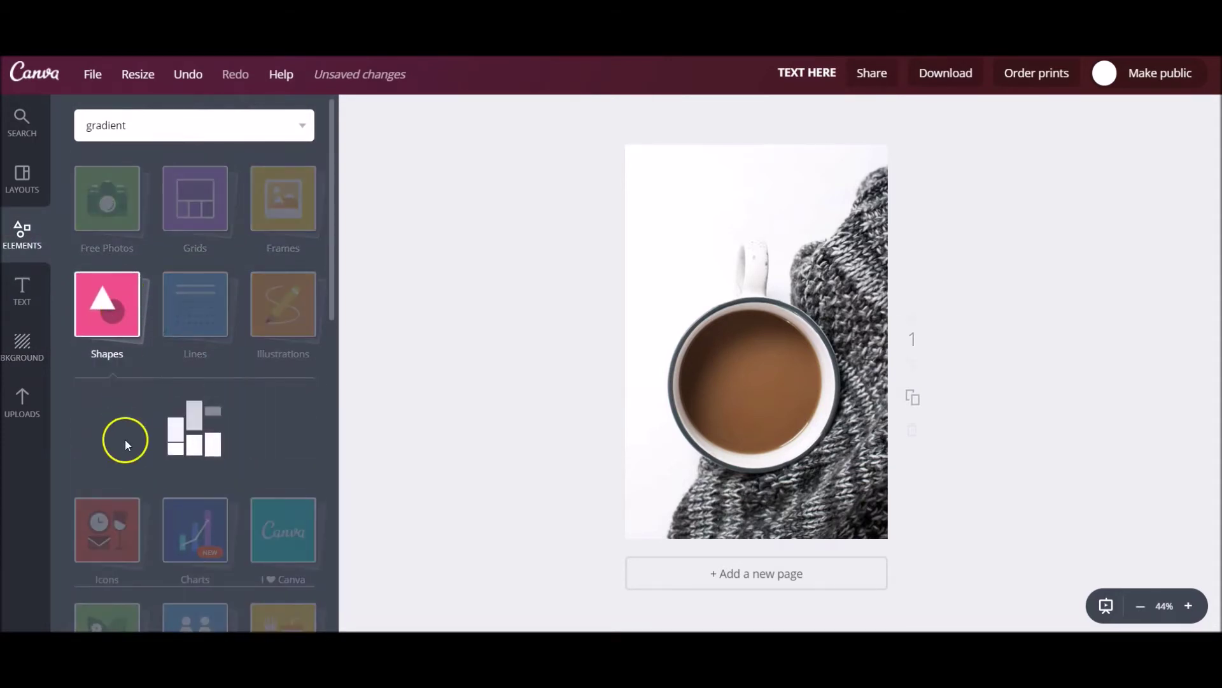
left_click(124, 426)
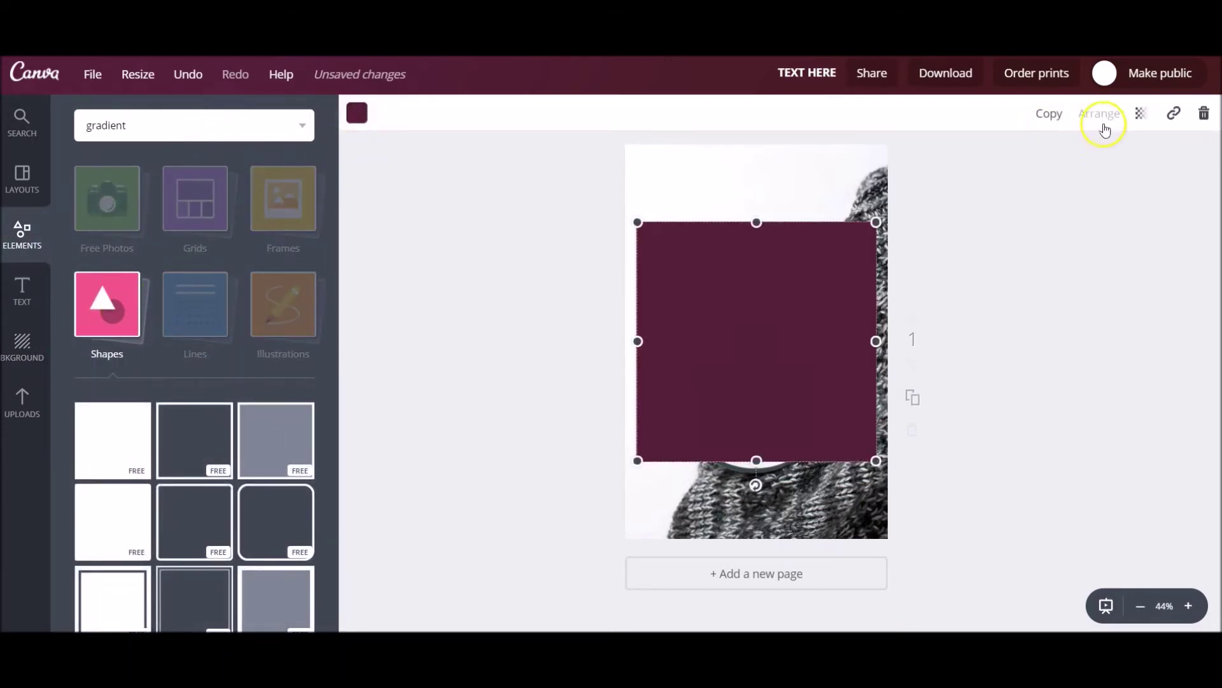
Make the square translucent, stretch it over the whole photo, then delete it
left_click(1141, 113)
left_click_drag(1113, 164, 1043, 164)
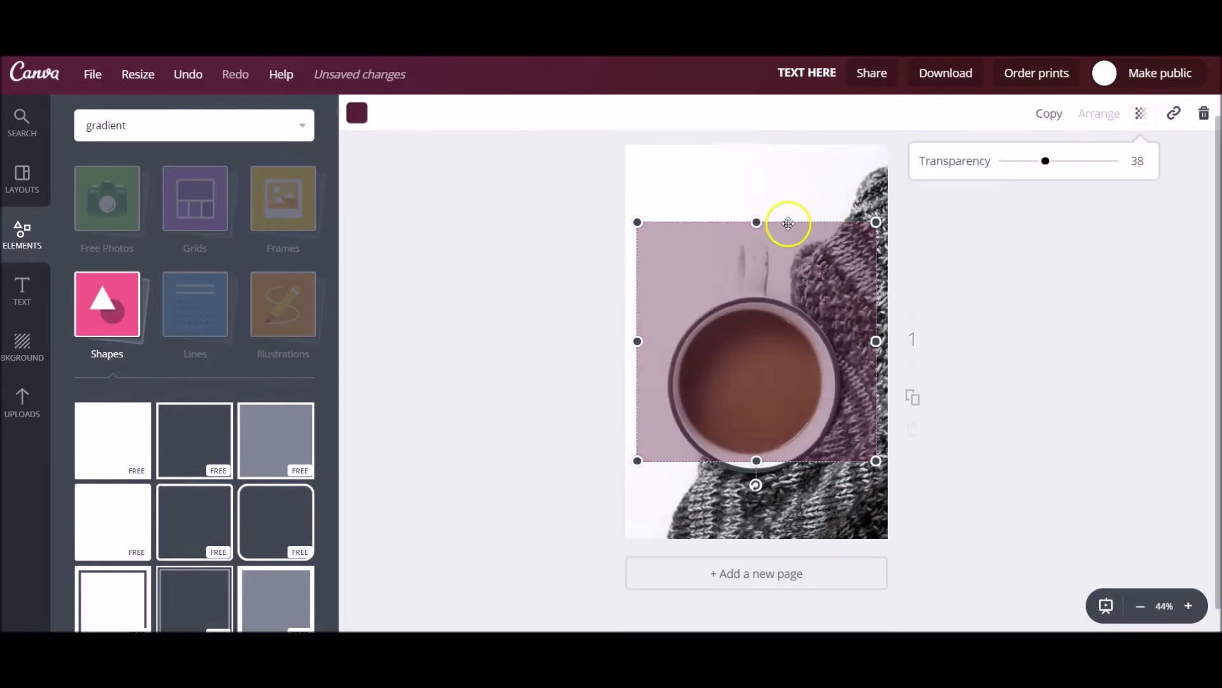
left_click_drag(759, 220, 757, 131)
left_click_drag(756, 461, 757, 569)
left_click_drag(637, 349, 617, 348)
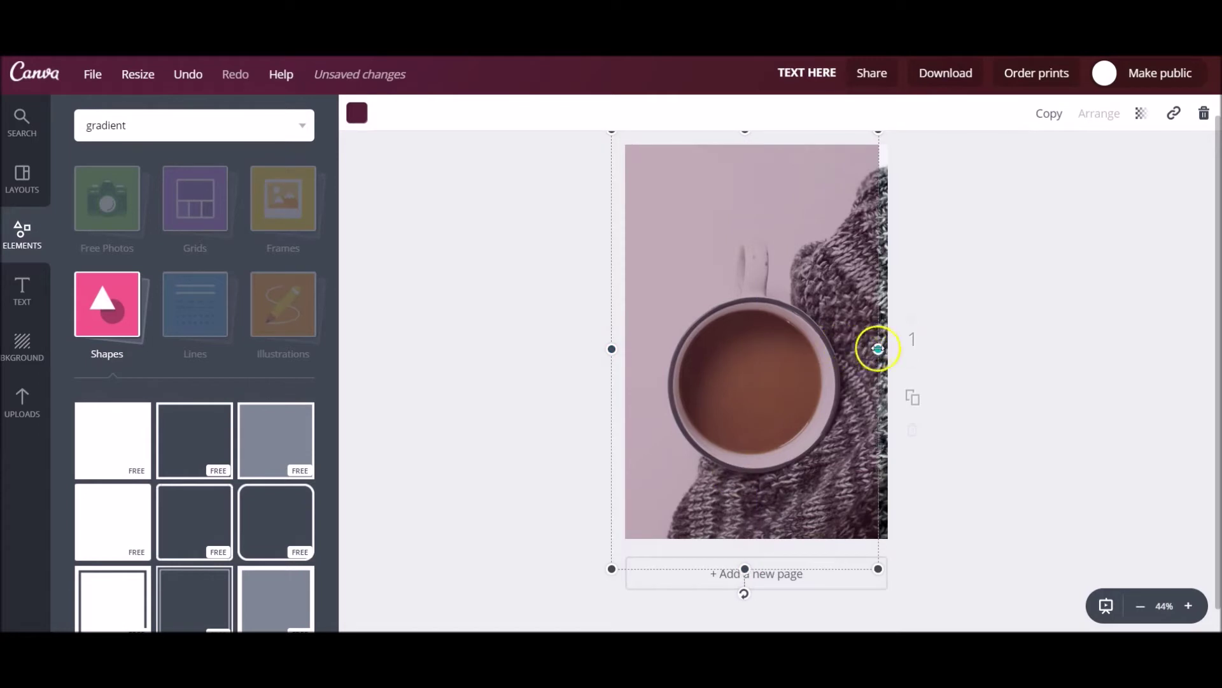
left_click_drag(876, 349, 908, 349)
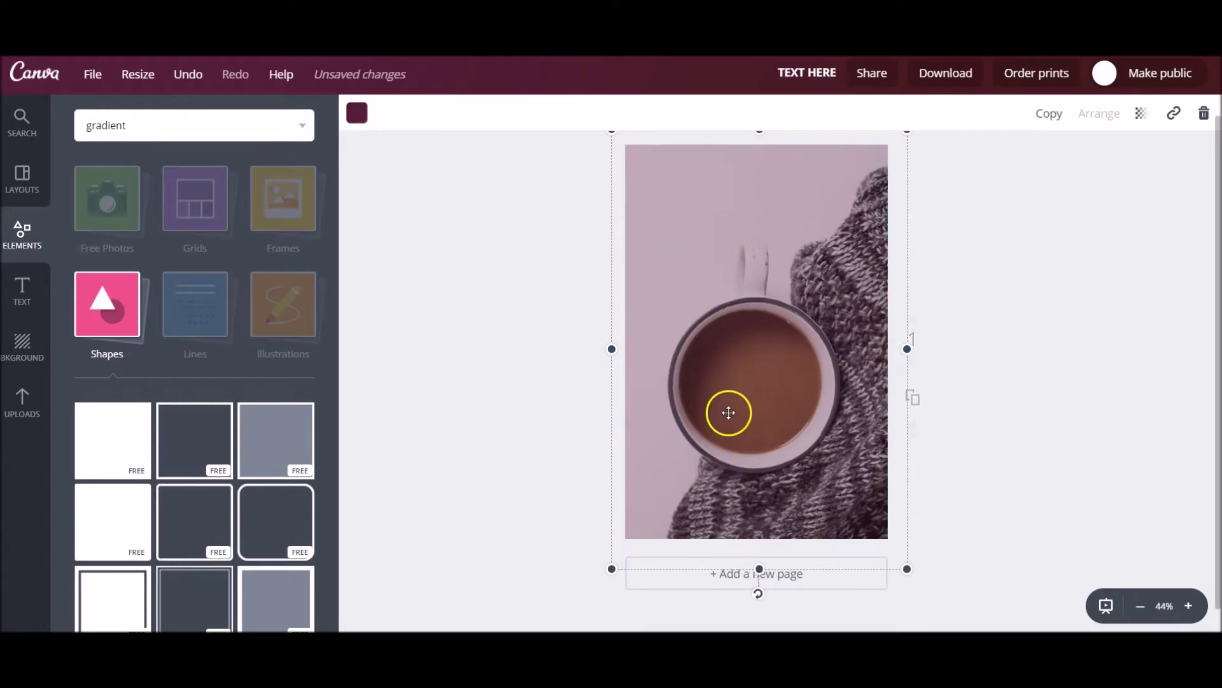
key("Delete")
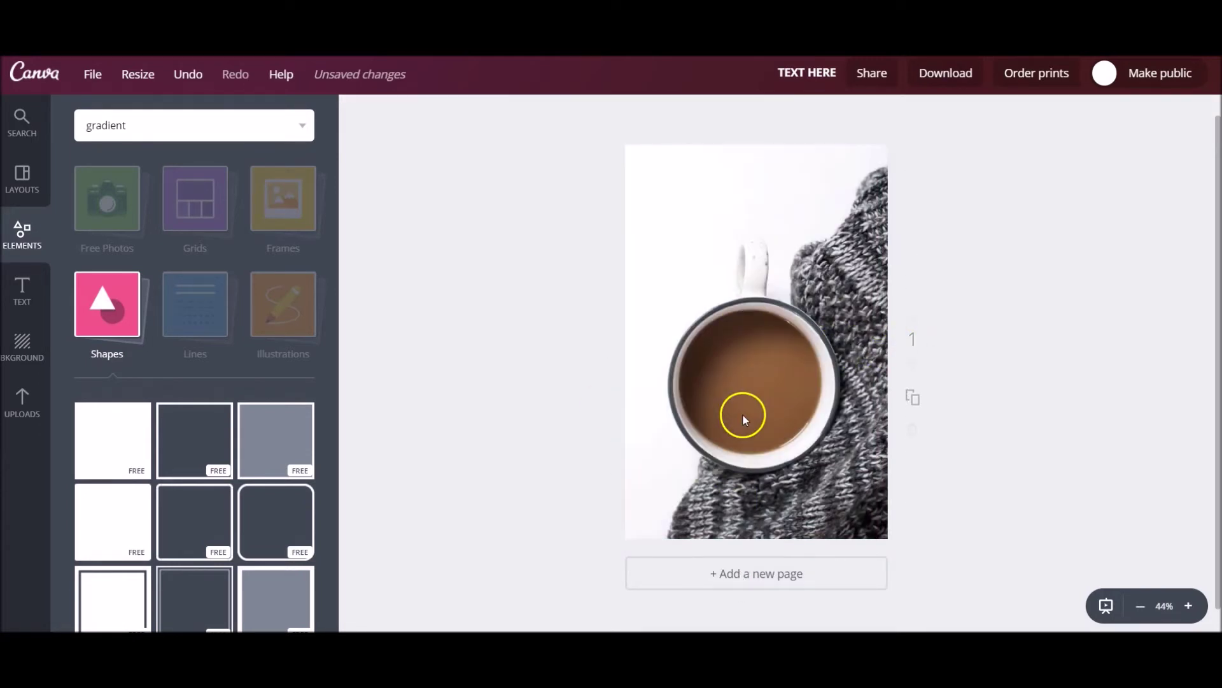
Place the teal gradient from Uploads, resize it to cover the page, then delete it
left_click(24, 401)
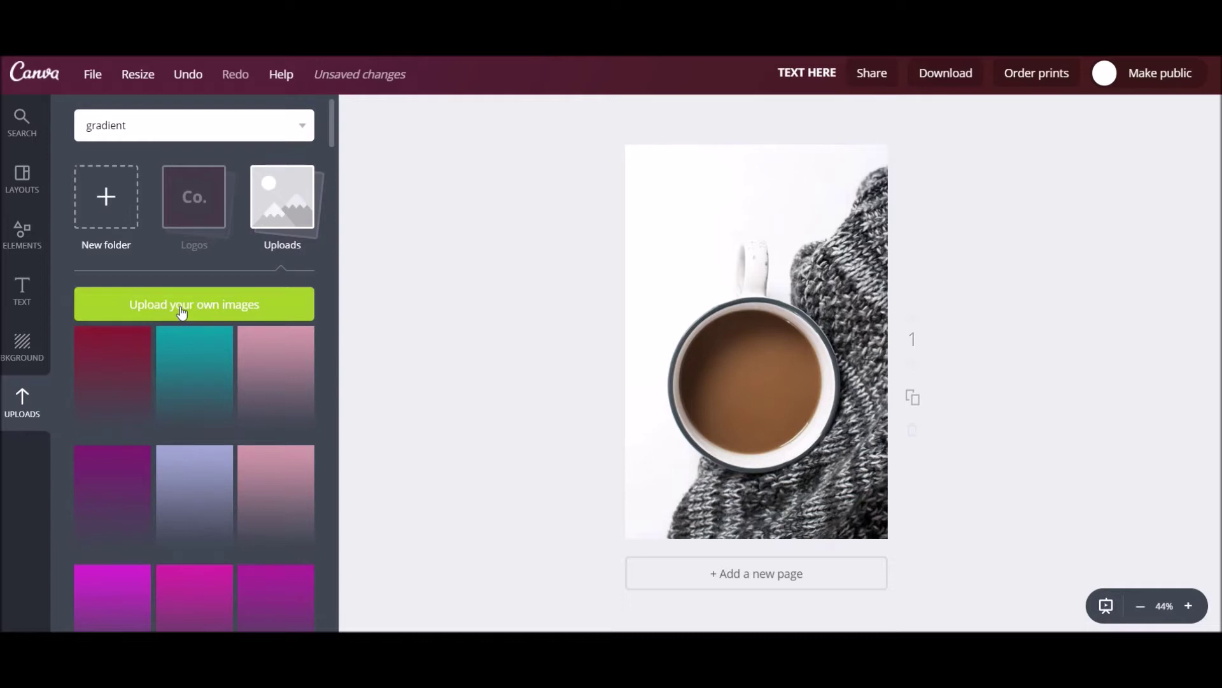
scroll(233, 422, "down", 3)
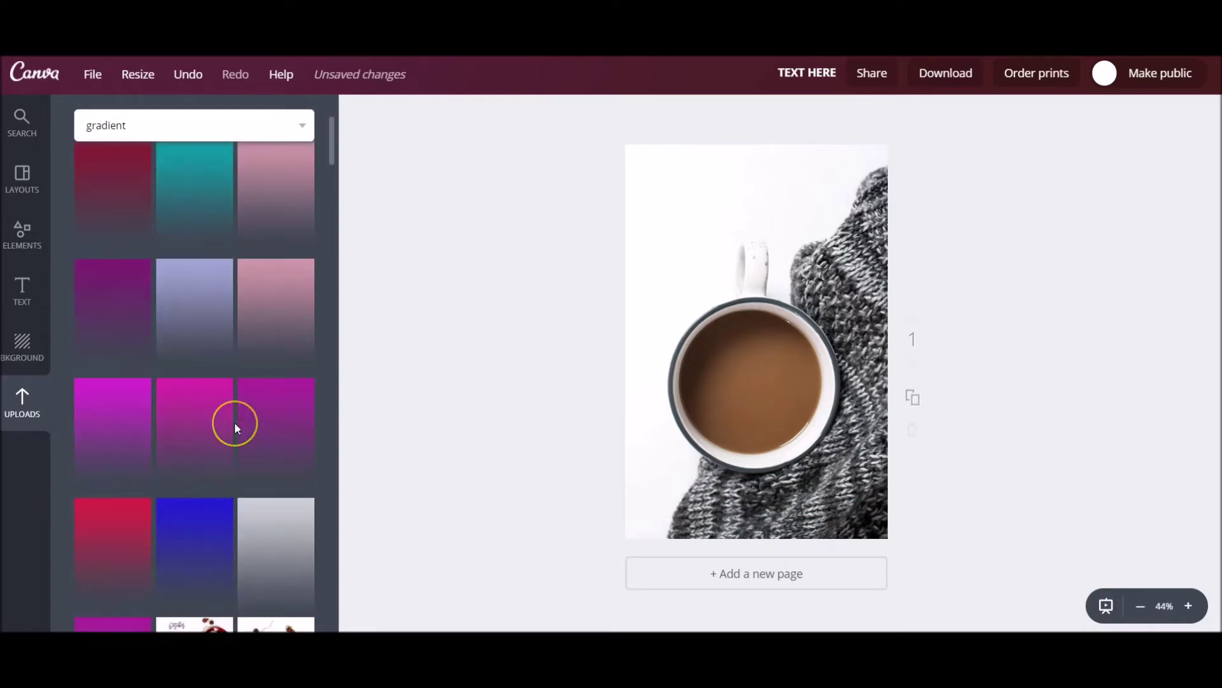
scroll(234, 422, "up", 3)
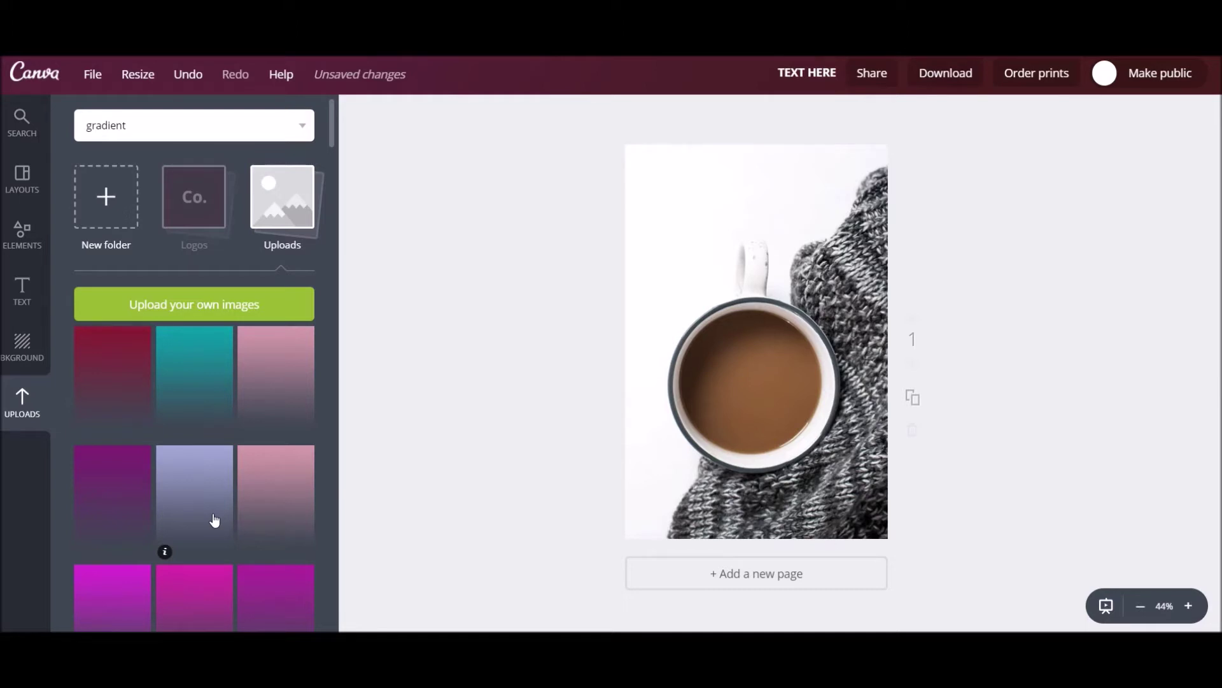
left_click(191, 381)
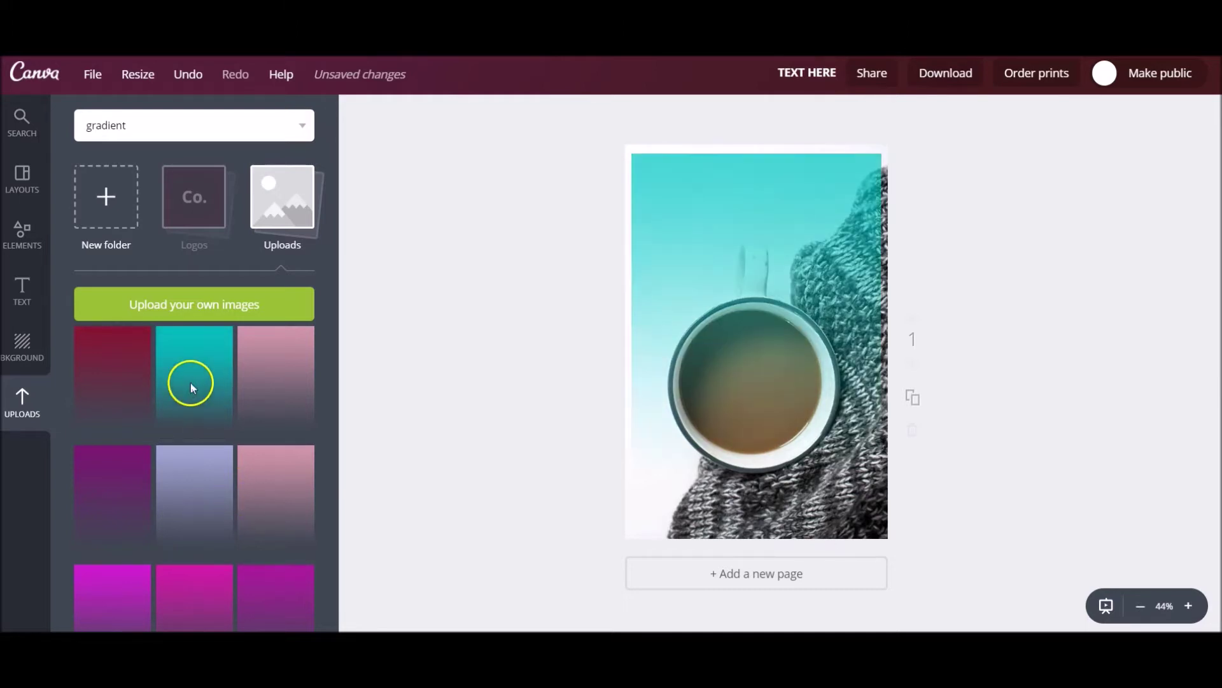
left_click_drag(632, 155, 617, 132)
left_click_drag(881, 133, 920, 128)
left_click_drag(743, 312, 770, 306)
left_click(927, 295)
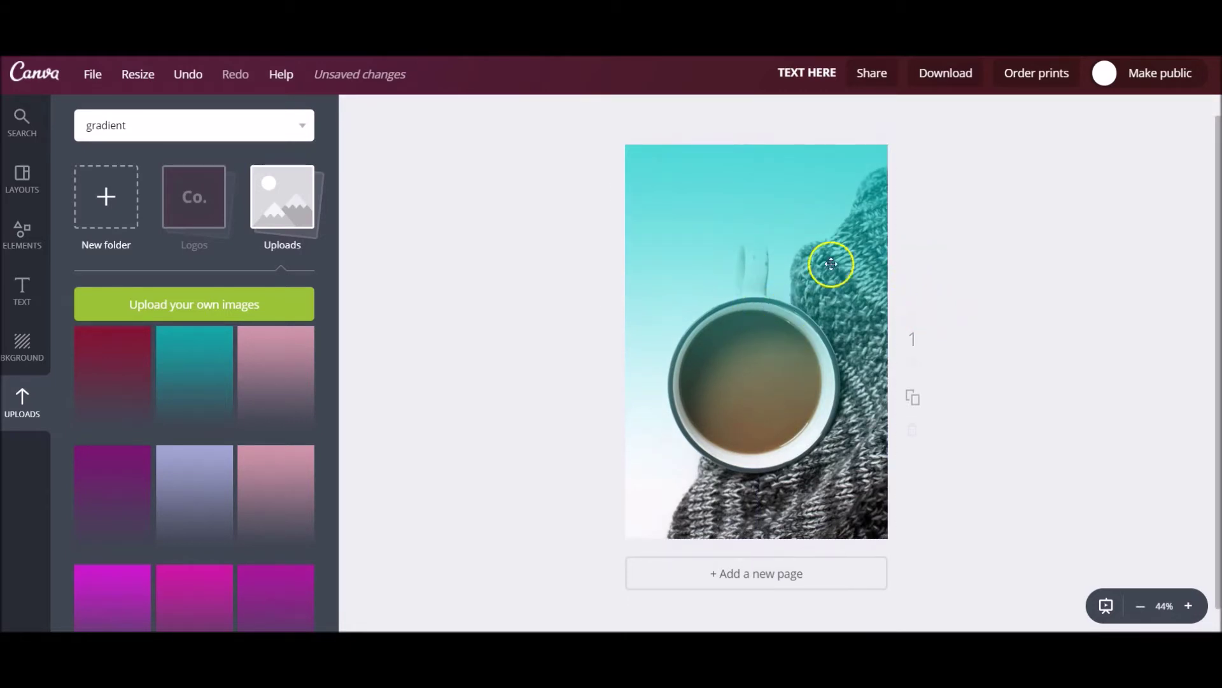
left_click(821, 254)
key("Delete")
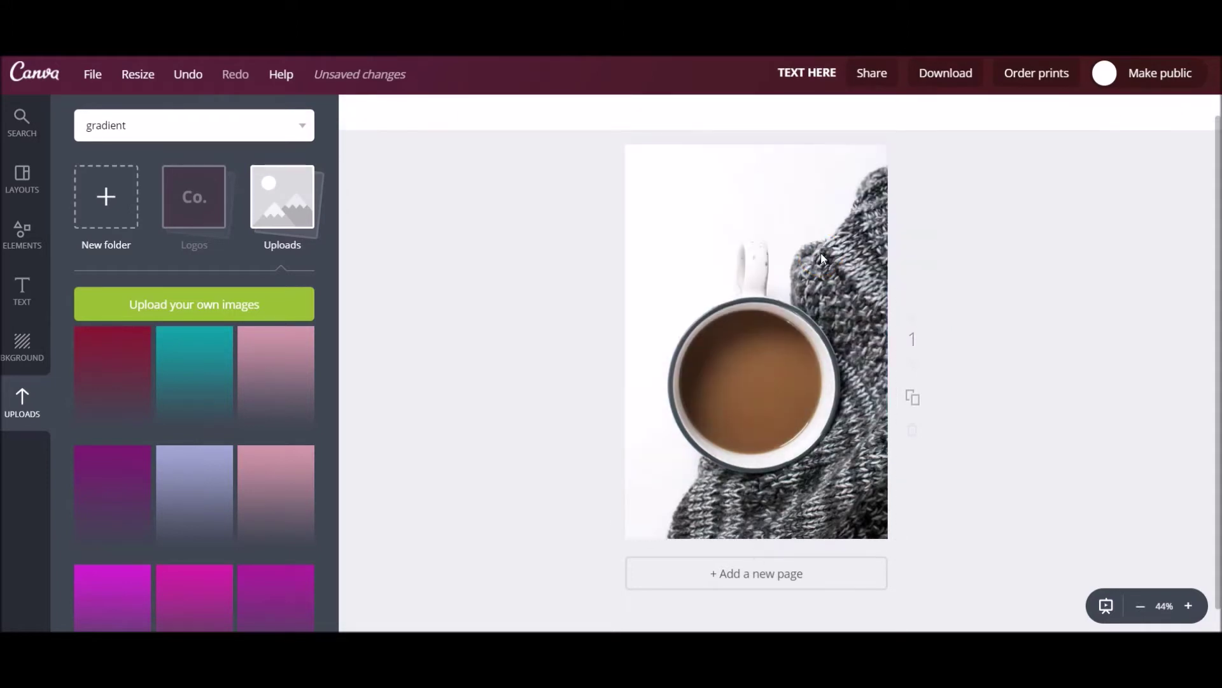
Drag the red gradient from Uploads over the photo and fit it to the right edge
left_click_drag(132, 338, 605, 118)
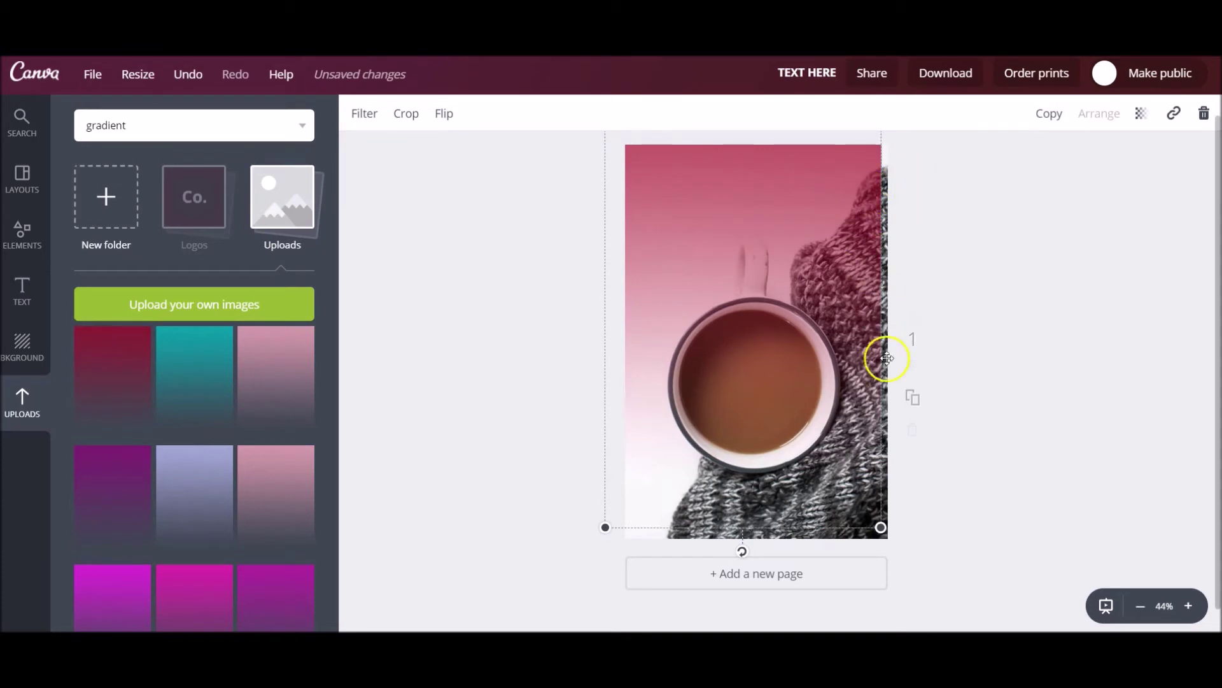
left_click_drag(832, 474, 846, 456)
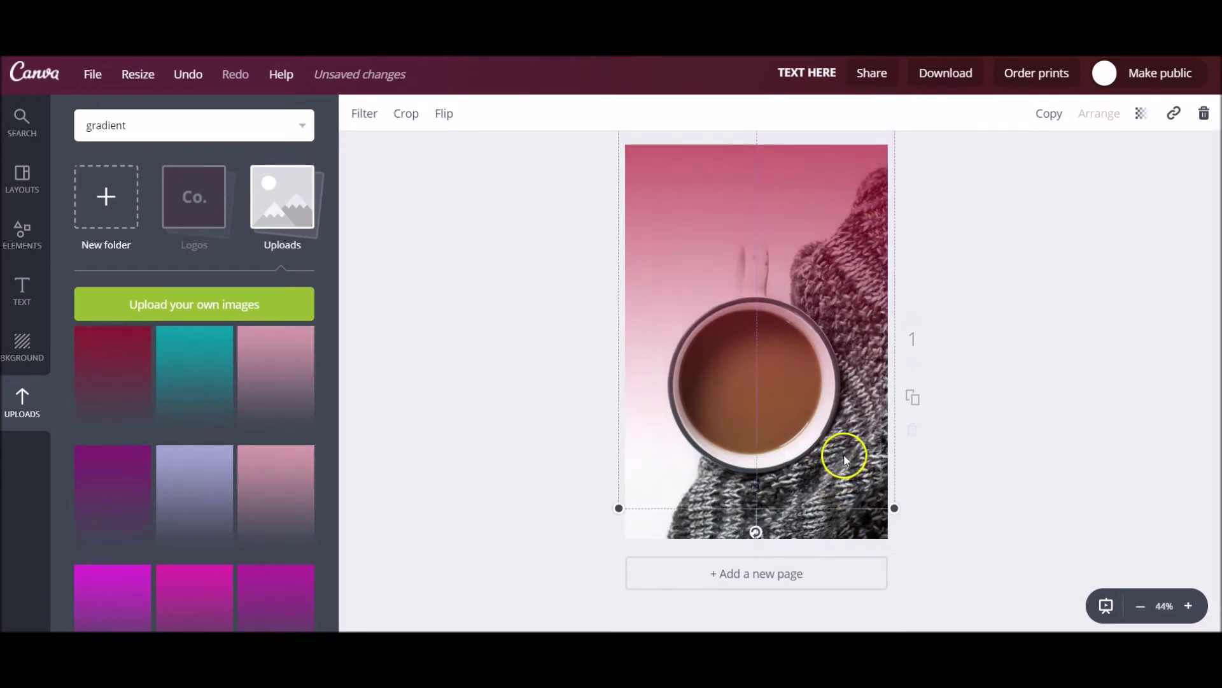
left_click(1045, 191)
left_click(24, 290)
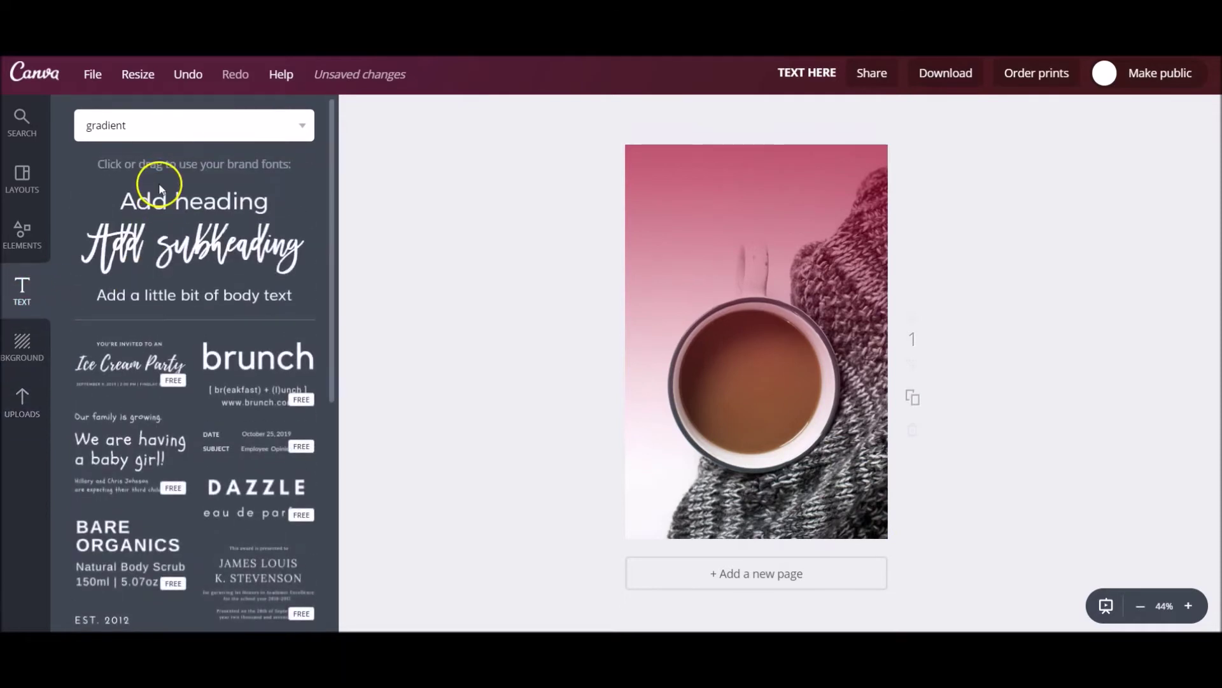
Add a heading text box, make its text white, and widen its letter spacing
left_click(195, 212)
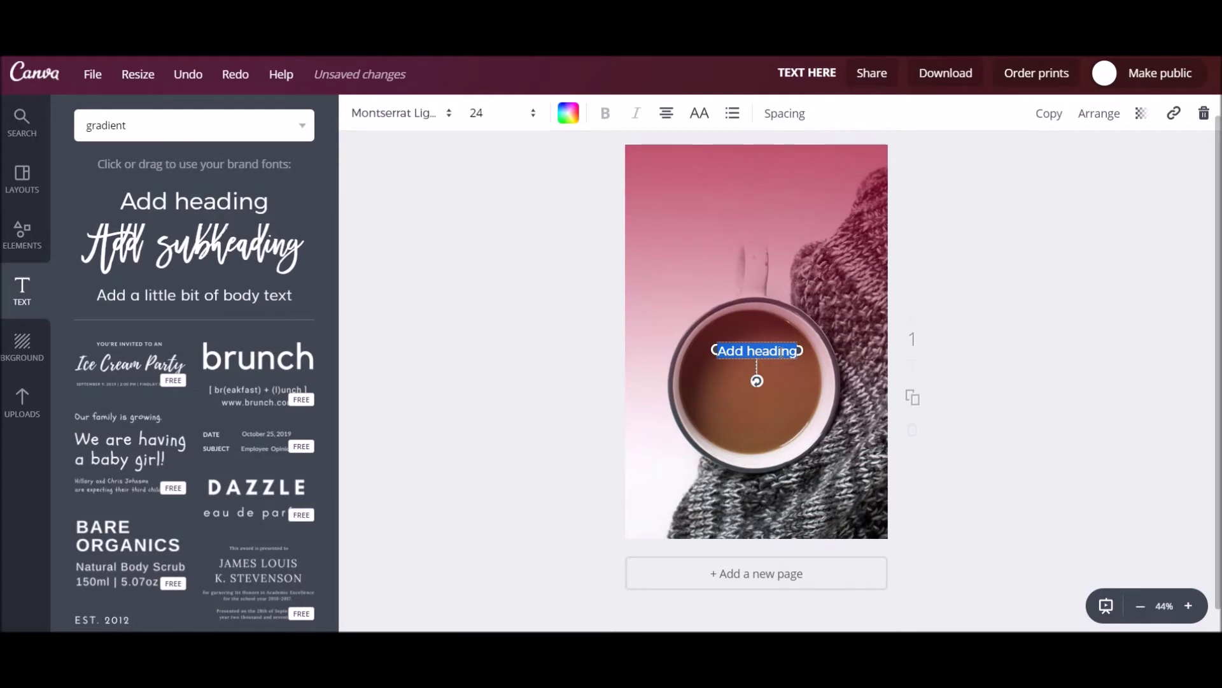
key("BackSpace")
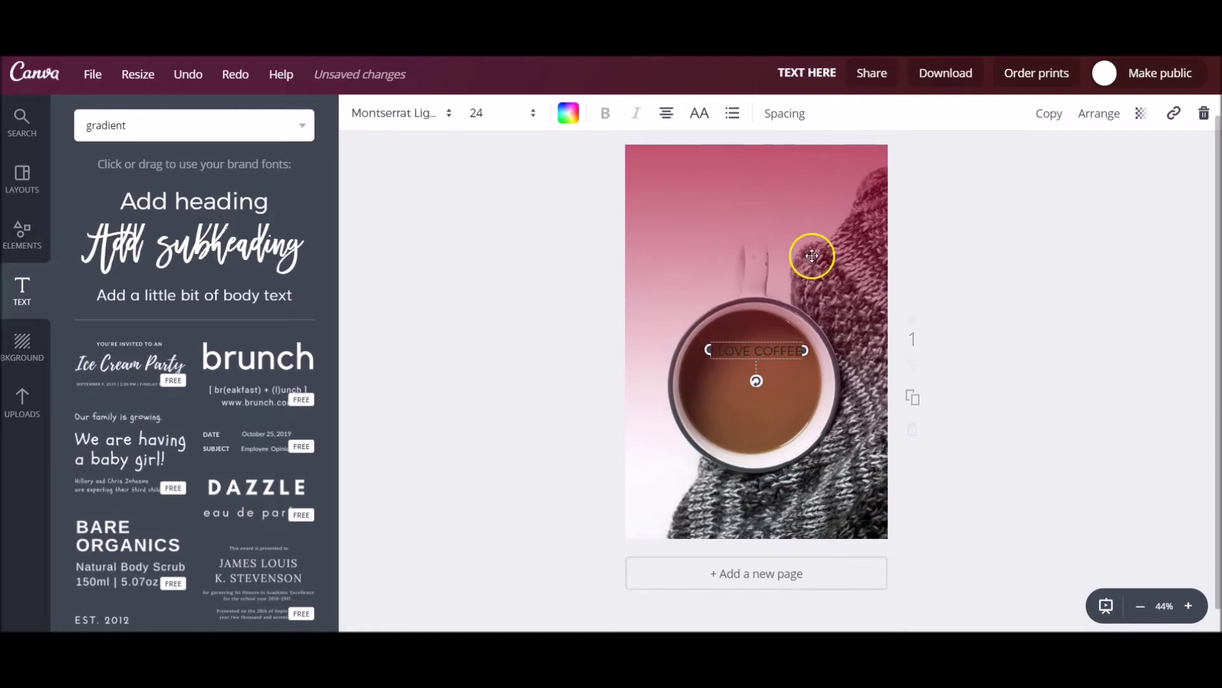
left_click(568, 113)
left_click(614, 349)
left_click(784, 113)
left_click_drag(879, 159, 897, 159)
Set the heading to size 56, move it near the top, then enlarge it further
left_click(533, 114)
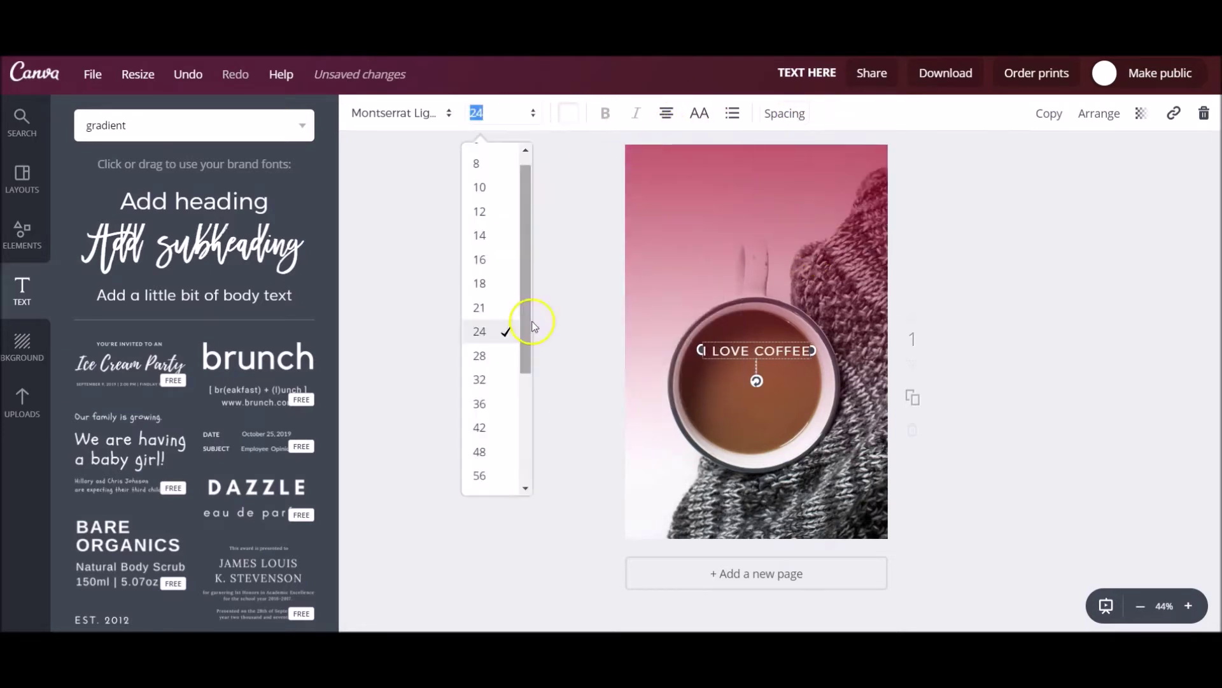
left_click(484, 442)
left_click_drag(791, 369, 758, 213)
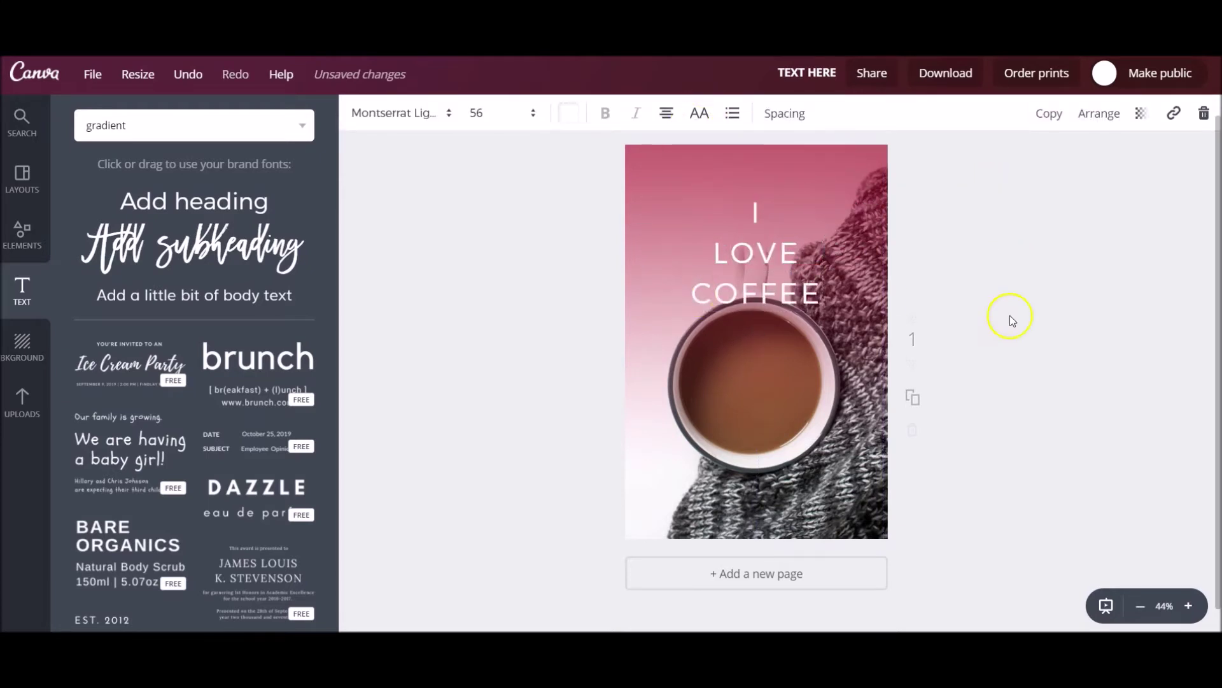
left_click(533, 114)
left_click(500, 375)
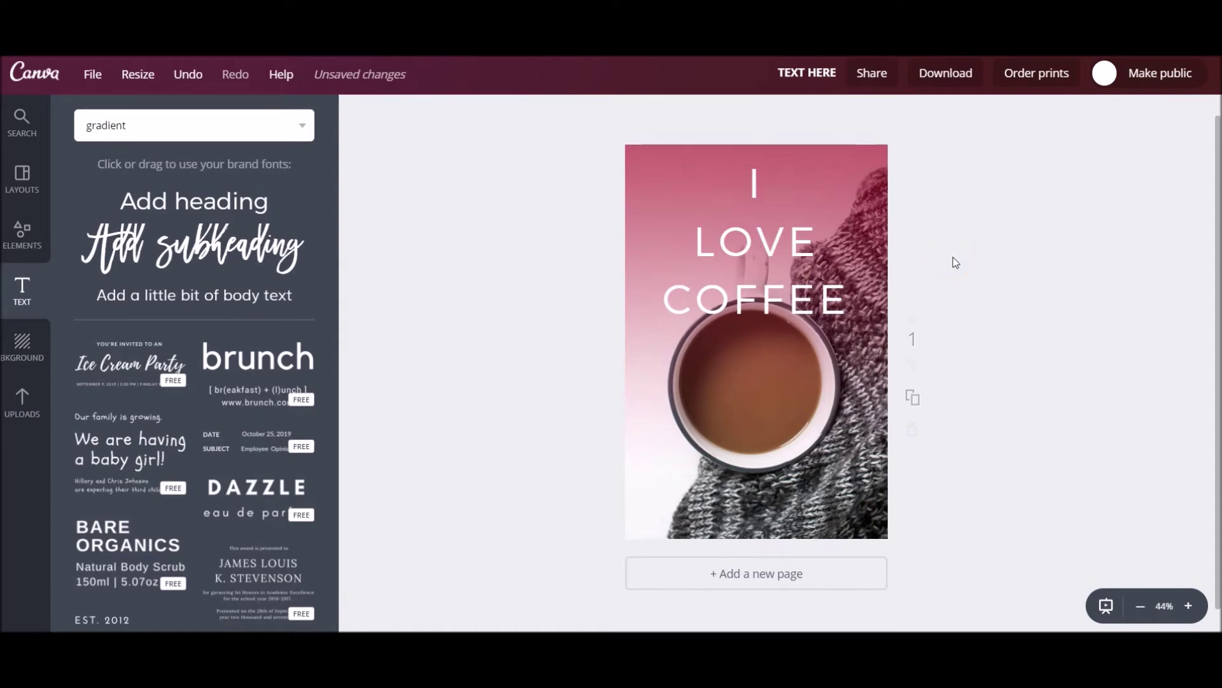
left_click(832, 144)
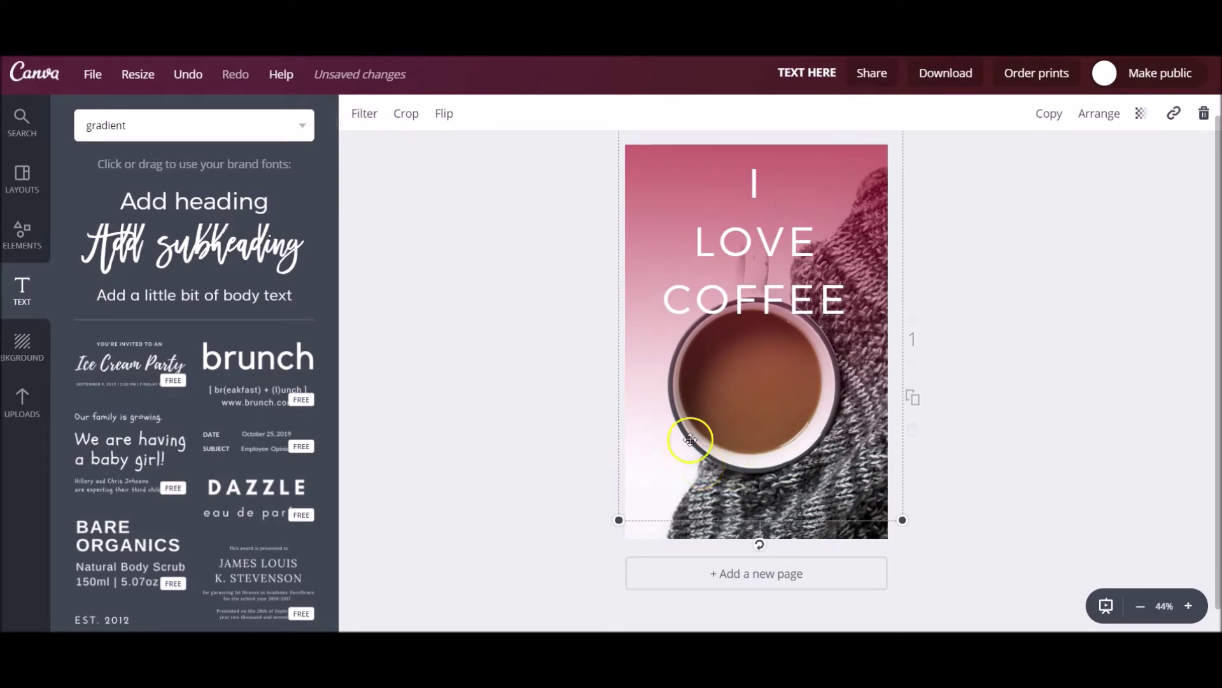
Filter the gradient overlay with brightness −21, tint −29 and saturation +1
left_click(363, 125)
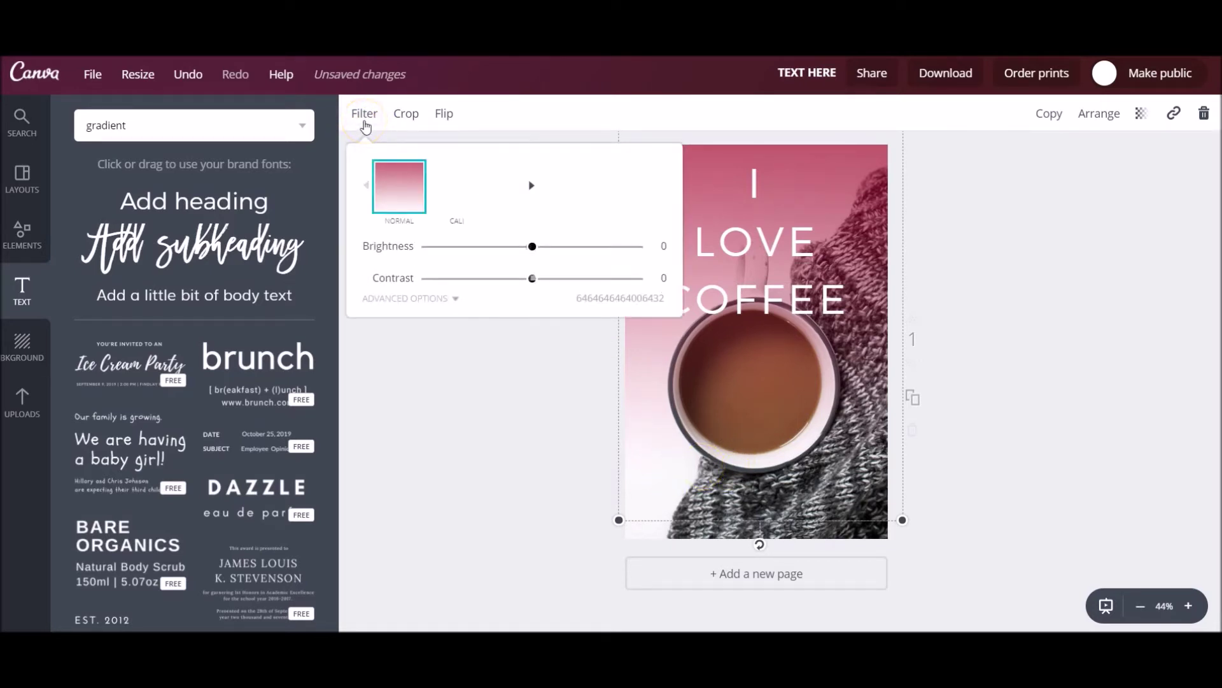
mouse_move(533, 241)
left_mouse_down()
mouse_move(499, 249)
mouse_move(512, 248)
left_mouse_up()
left_click(417, 299)
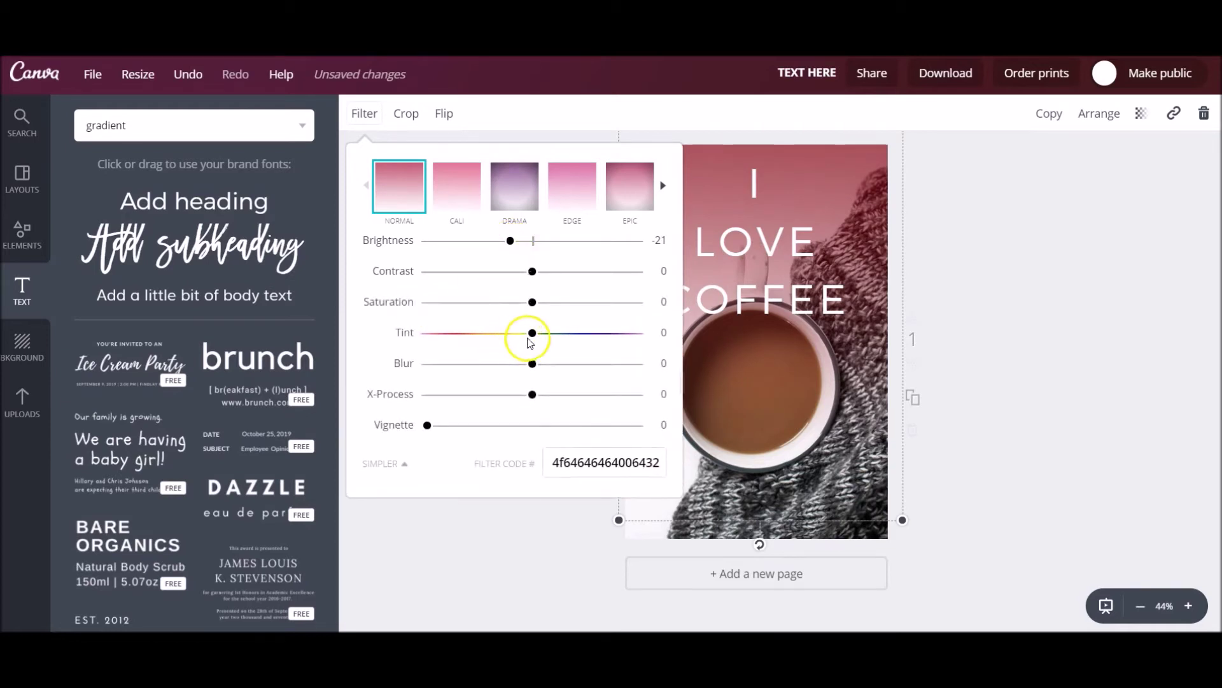
left_click_drag(528, 340, 503, 339)
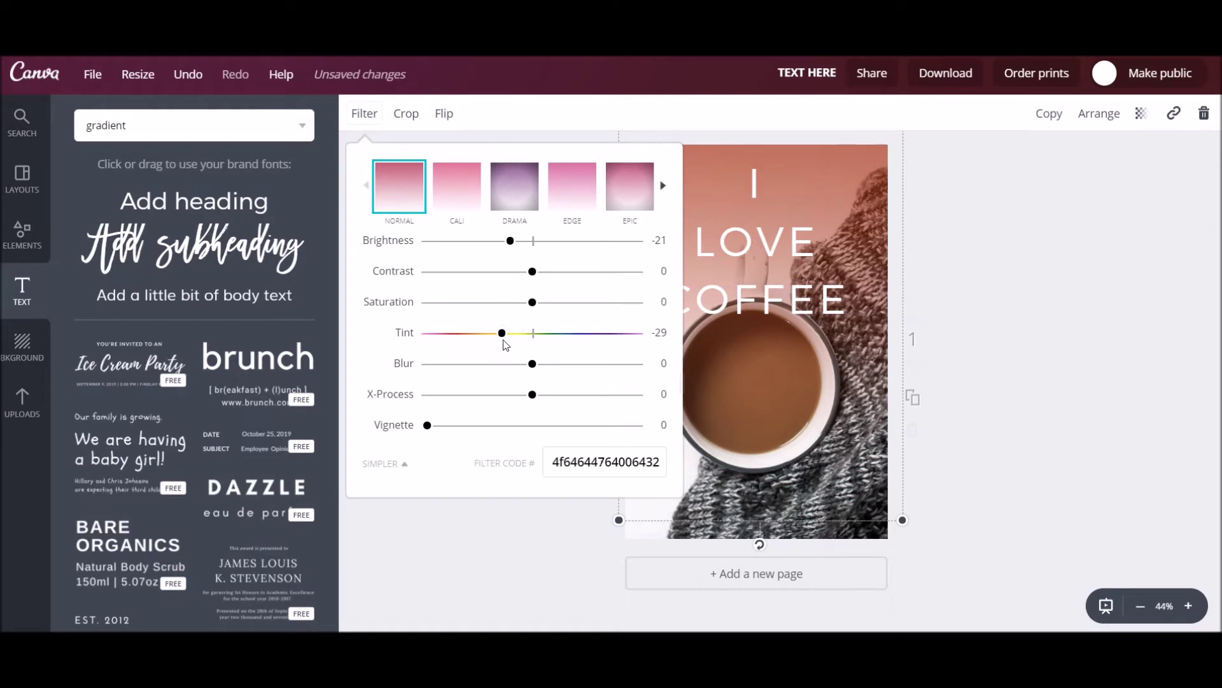
left_click_drag(533, 272, 534, 316)
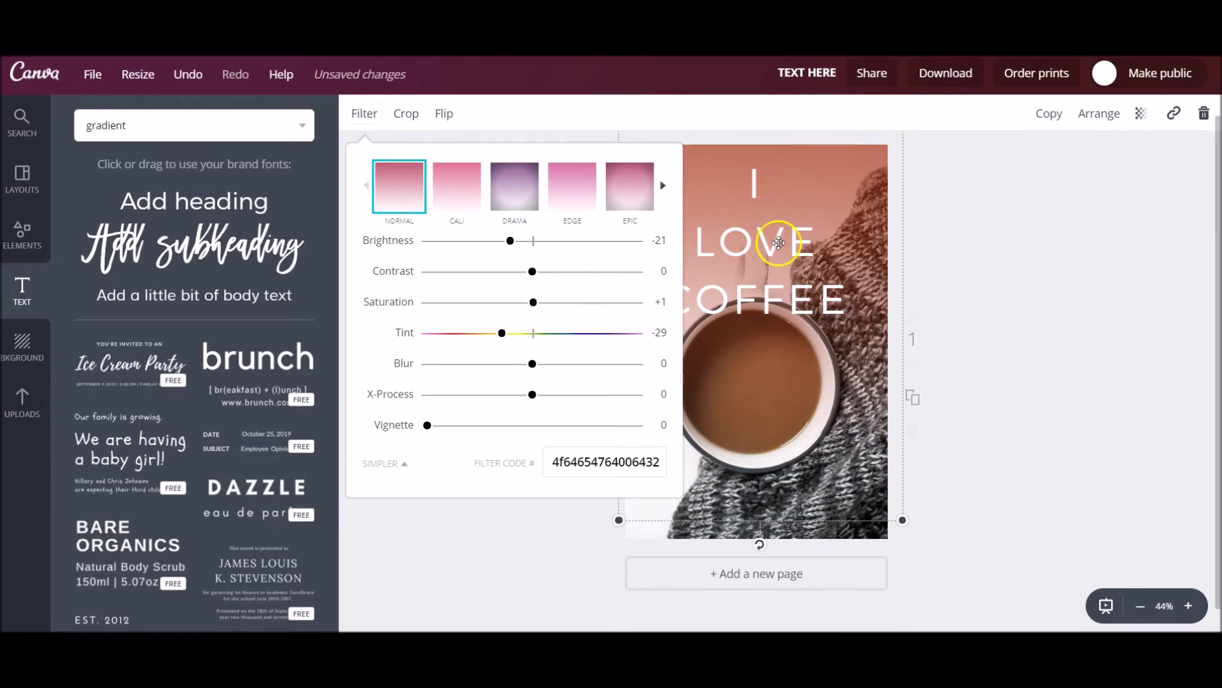
left_click(1002, 243)
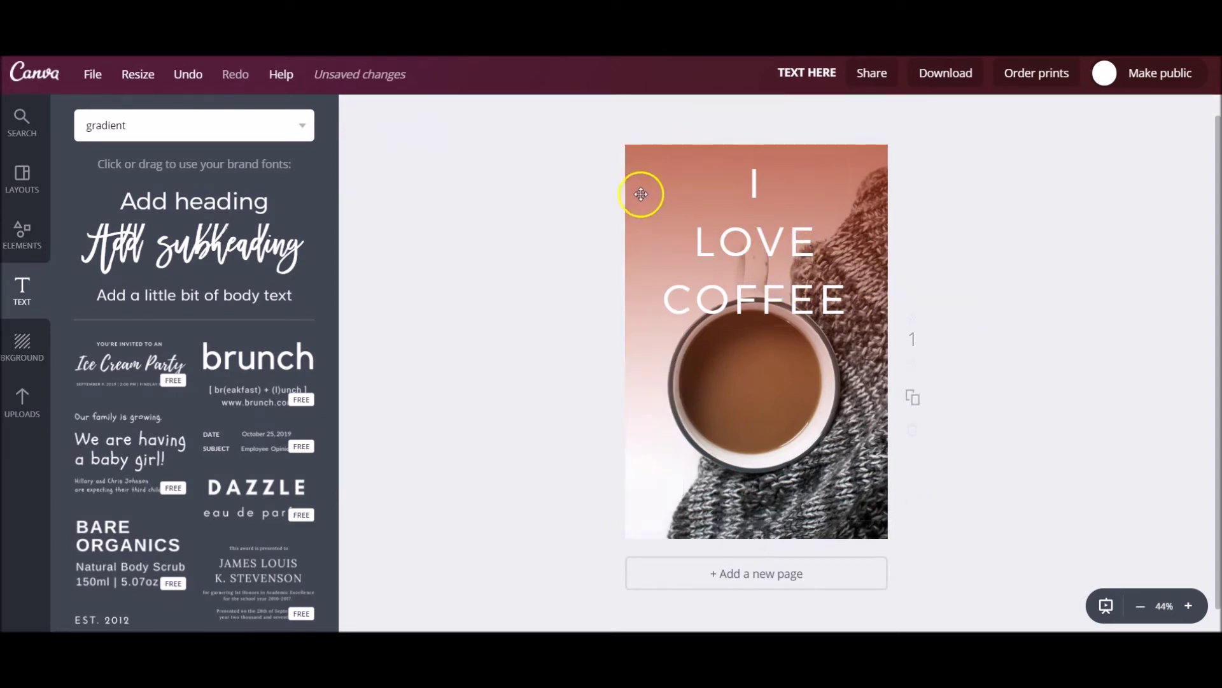
left_click(635, 237)
key("Delete")
left_click(636, 238)
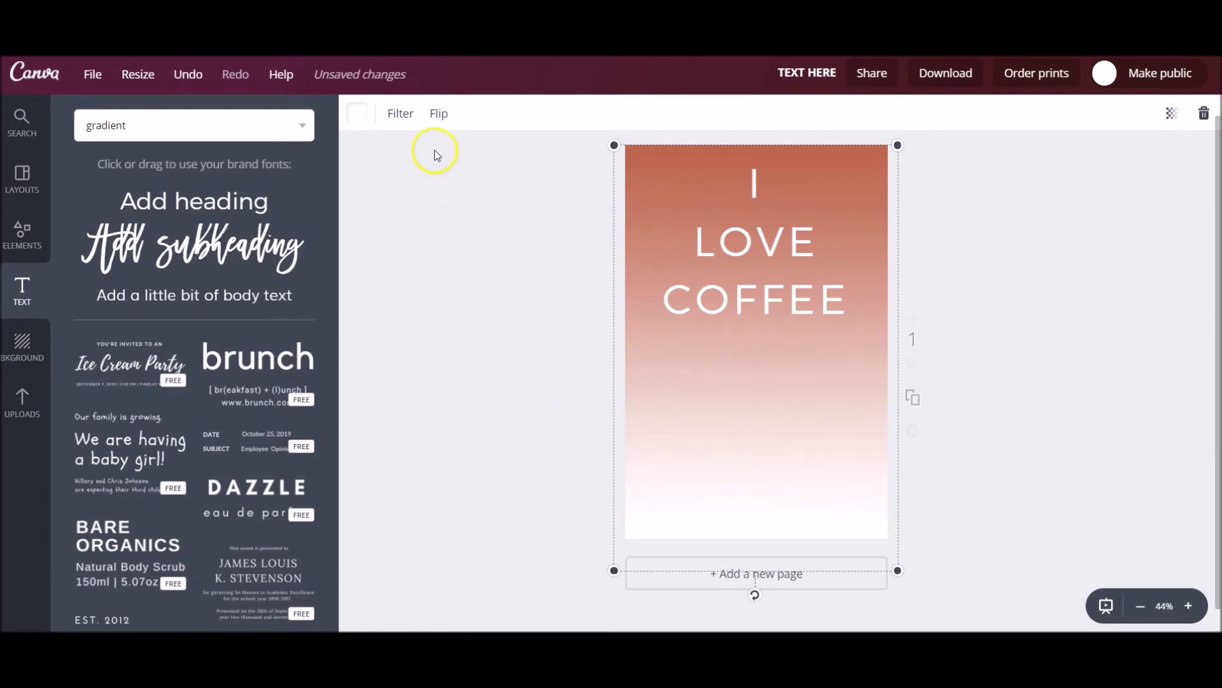
left_click(188, 74)
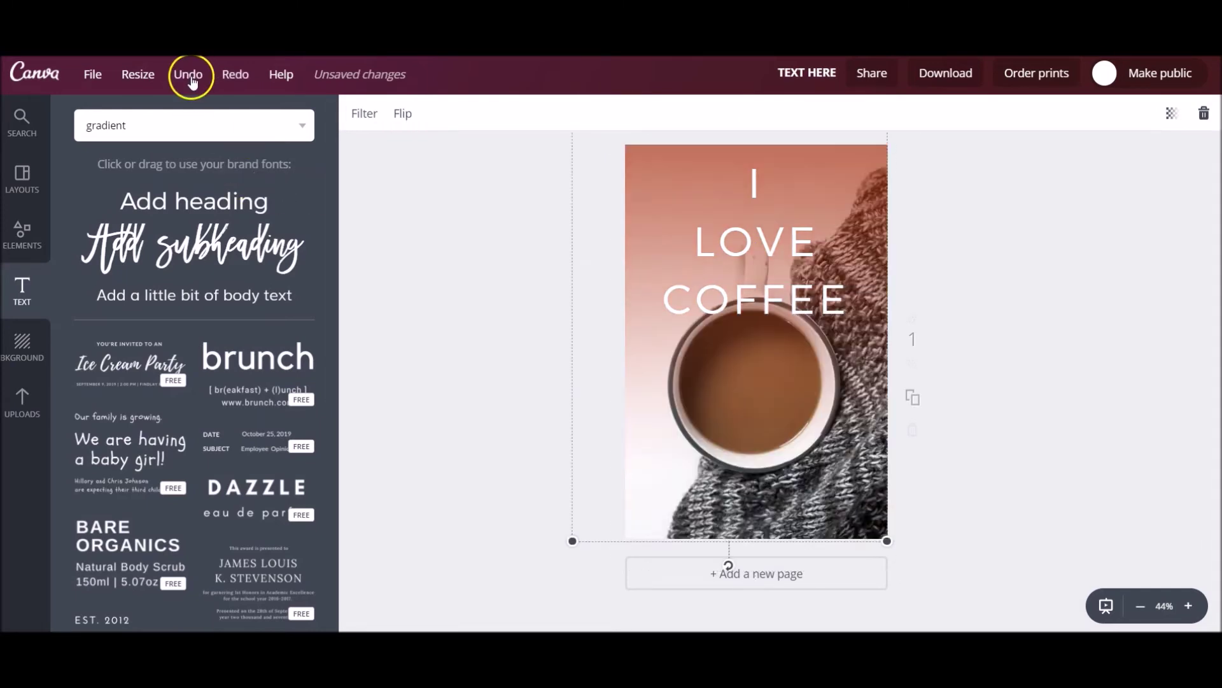
Start cropping the gradient overlay, then cancel the crop without keeping changes
left_click(818, 169)
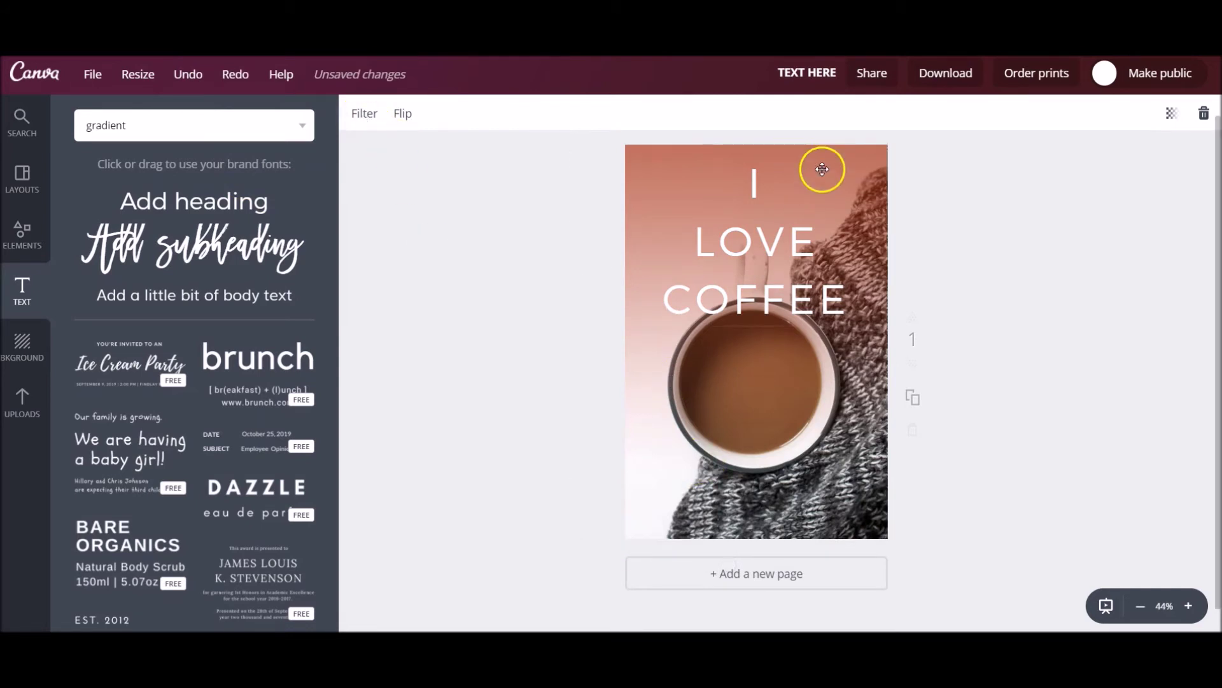
left_click(883, 157)
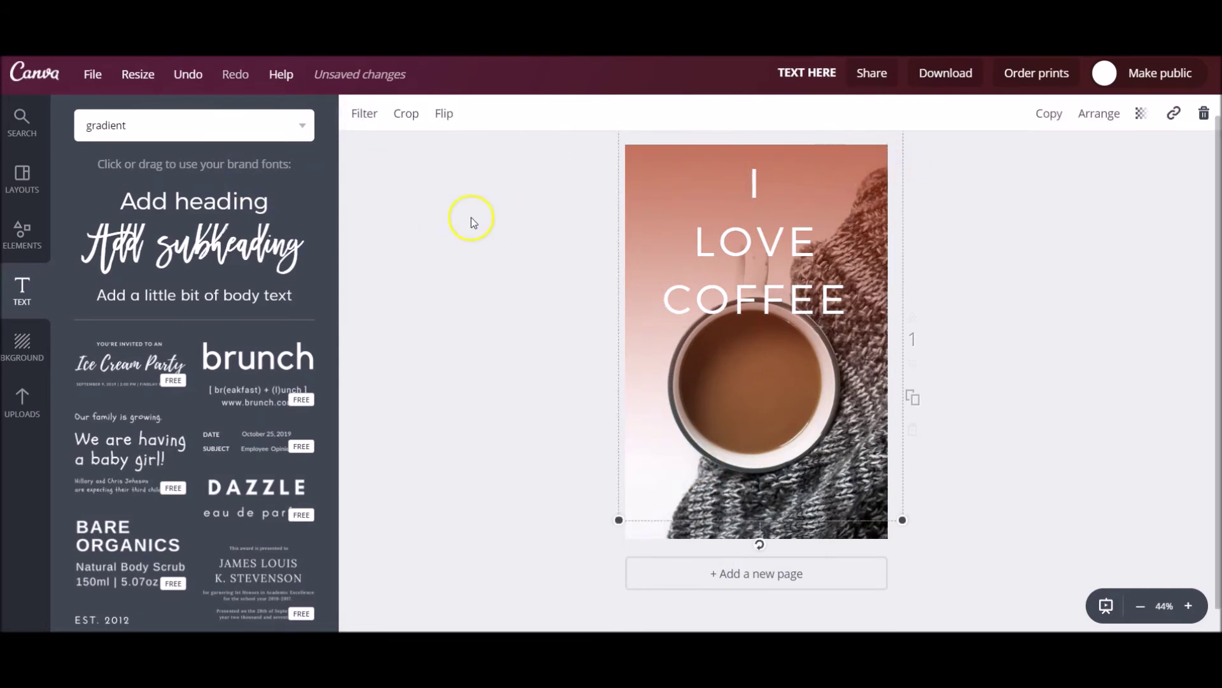
left_click(407, 114)
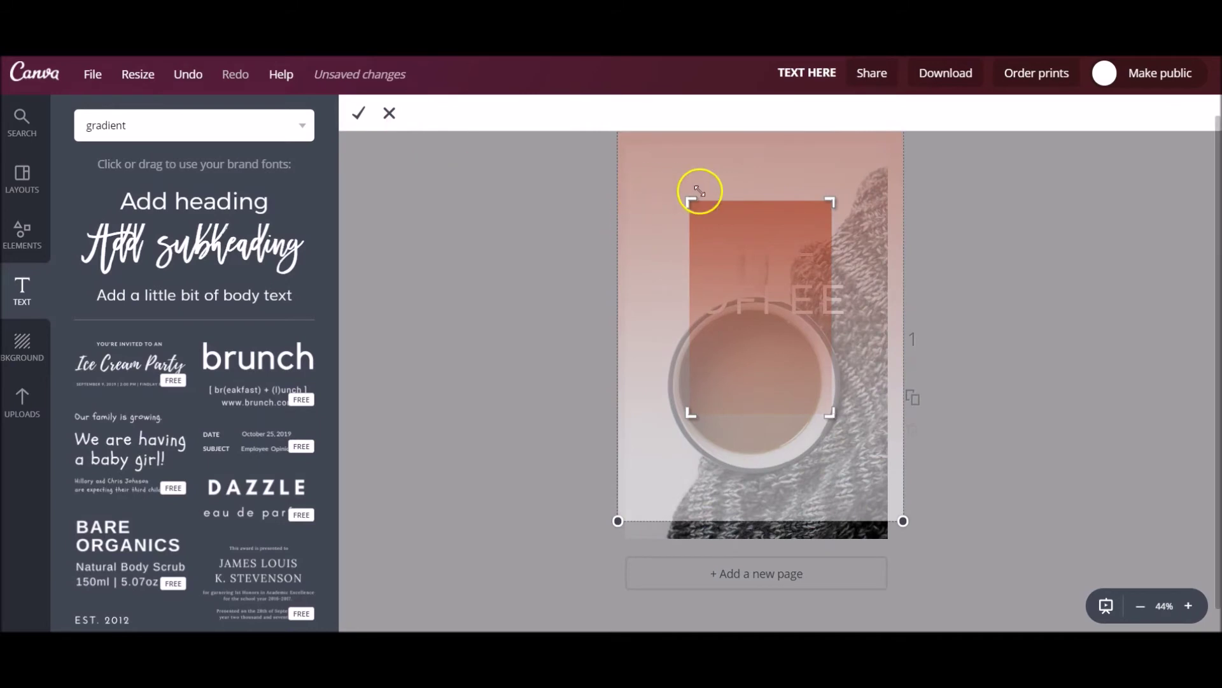
left_click_drag(685, 188, 598, 70)
left_click(556, 101)
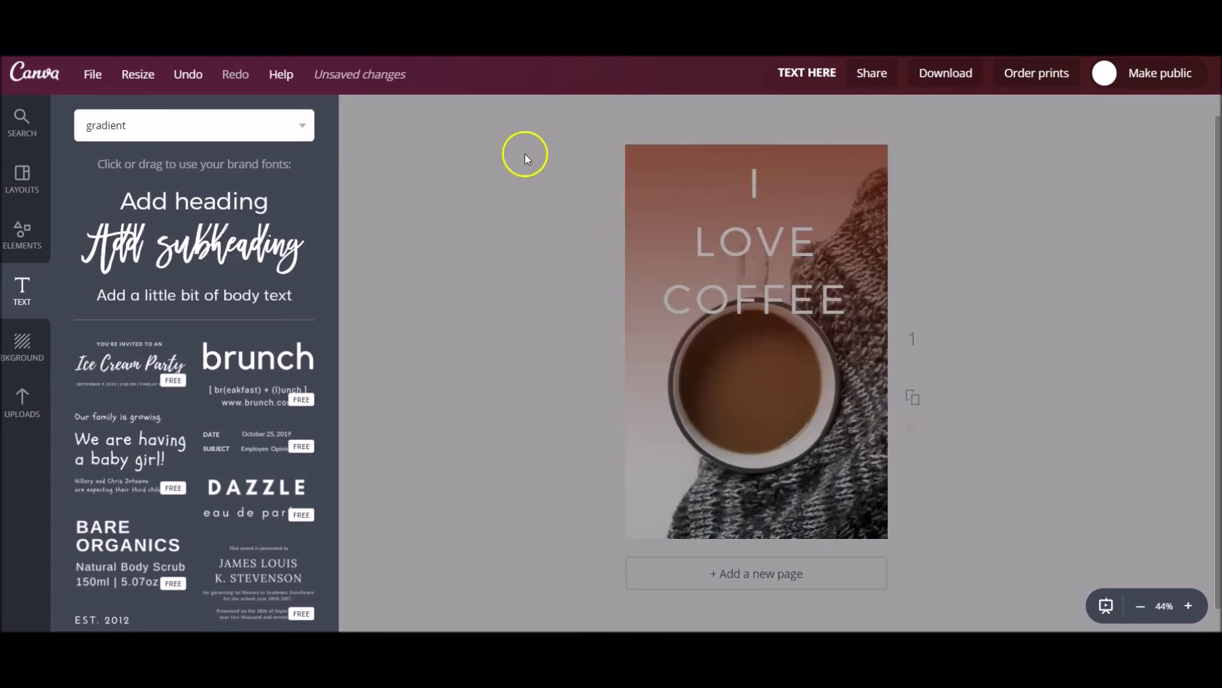
left_click(586, 258)
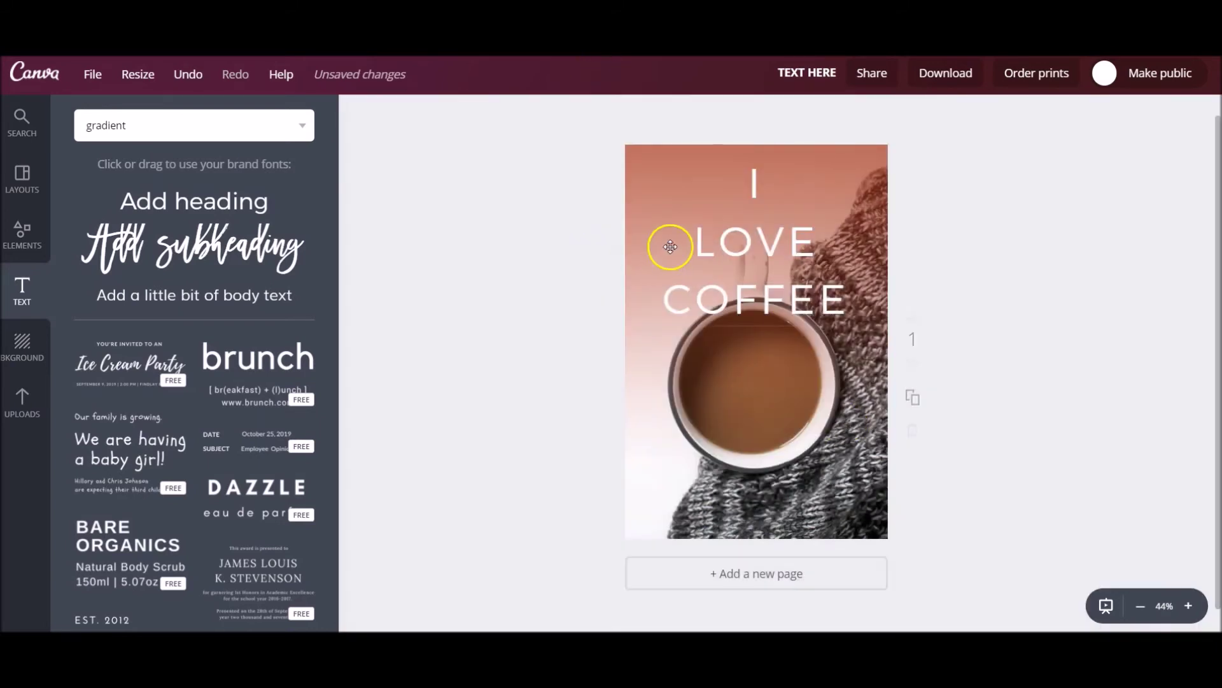
Enlarge the gradient's crop up-left and down-right, apply it, and centre it horizontally
left_click(641, 156)
left_click(410, 112)
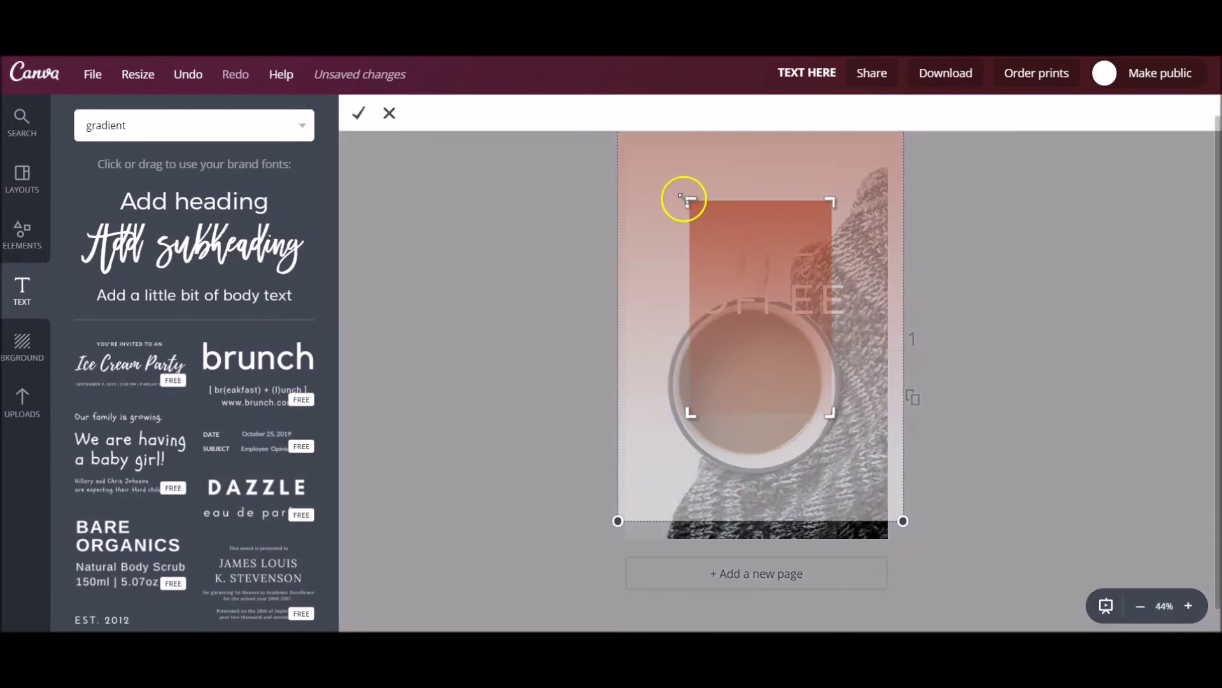
left_click_drag(682, 197, 620, 139)
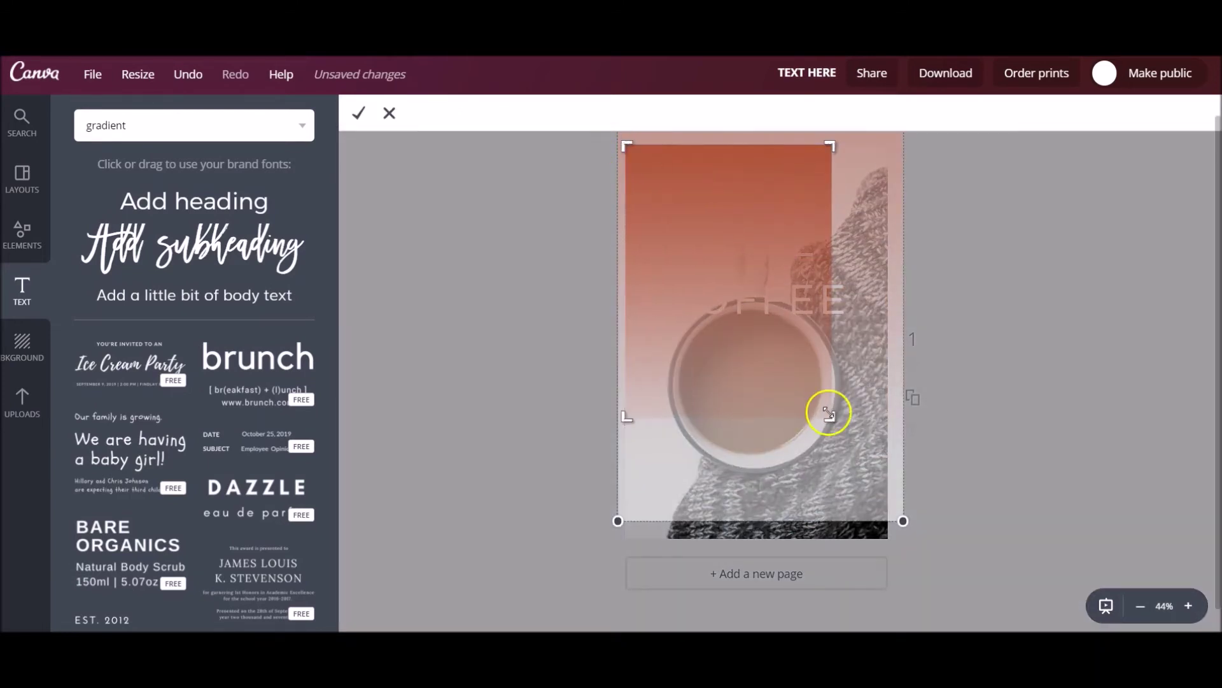
left_click_drag(830, 416, 889, 483)
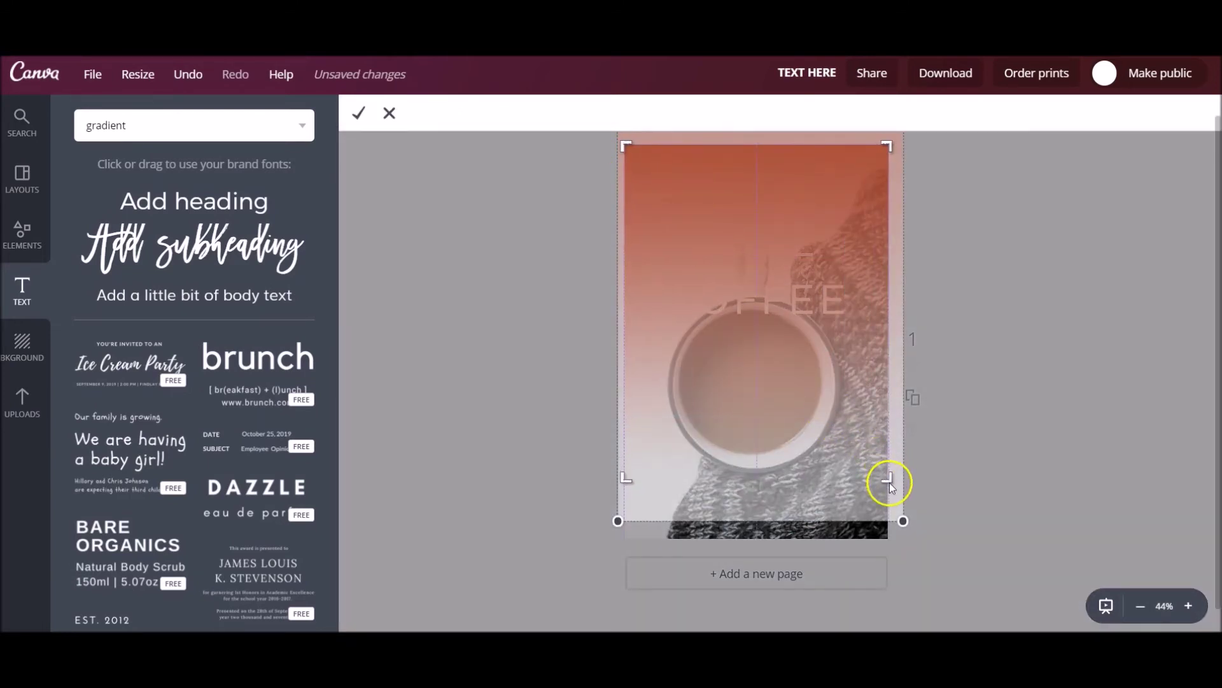
left_click(357, 114)
left_click_drag(799, 406, 801, 399)
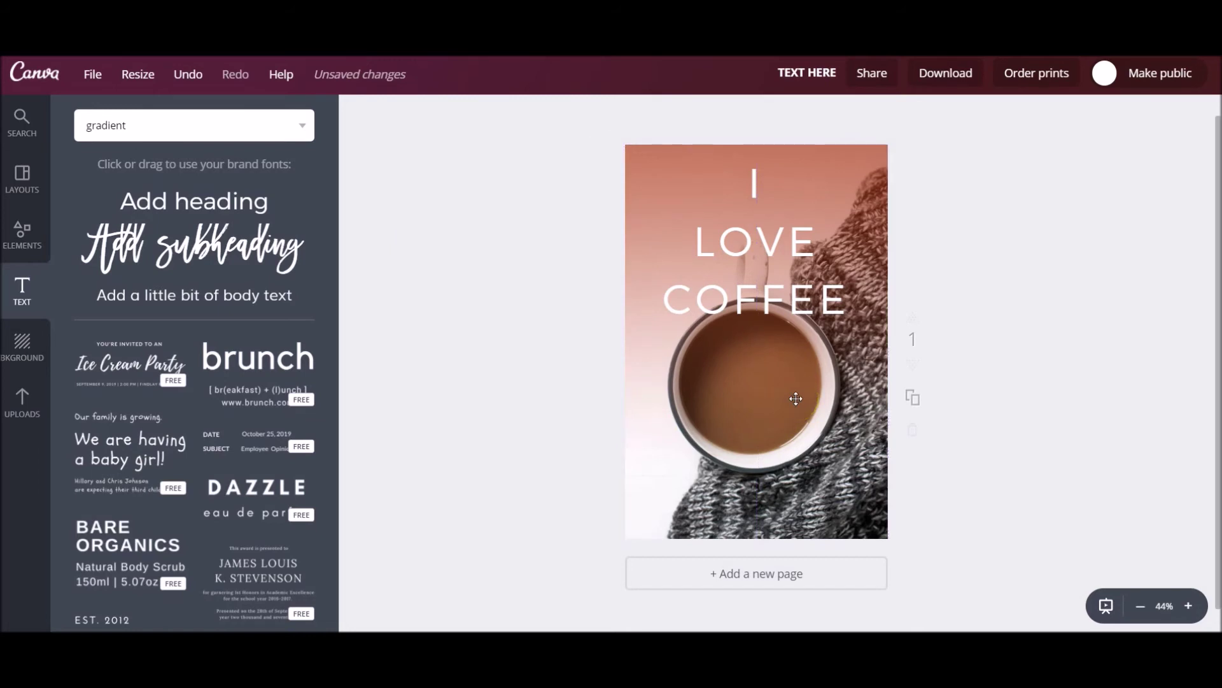
left_click(753, 382)
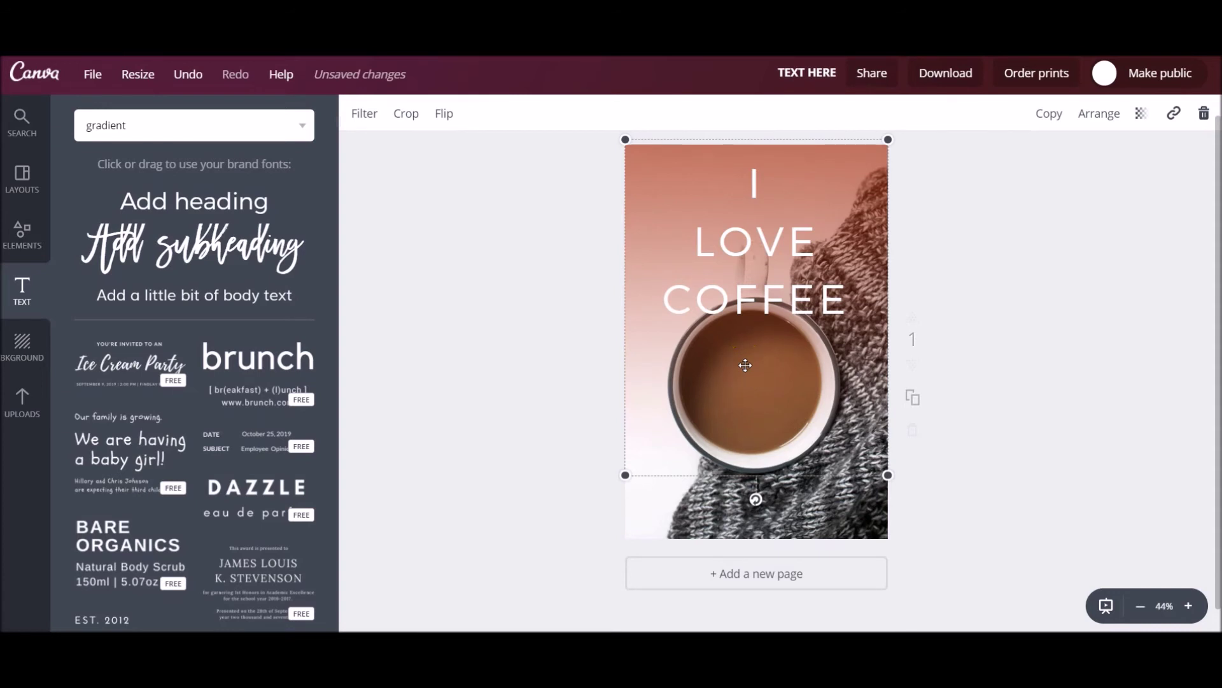
left_click_drag(756, 499, 844, 502)
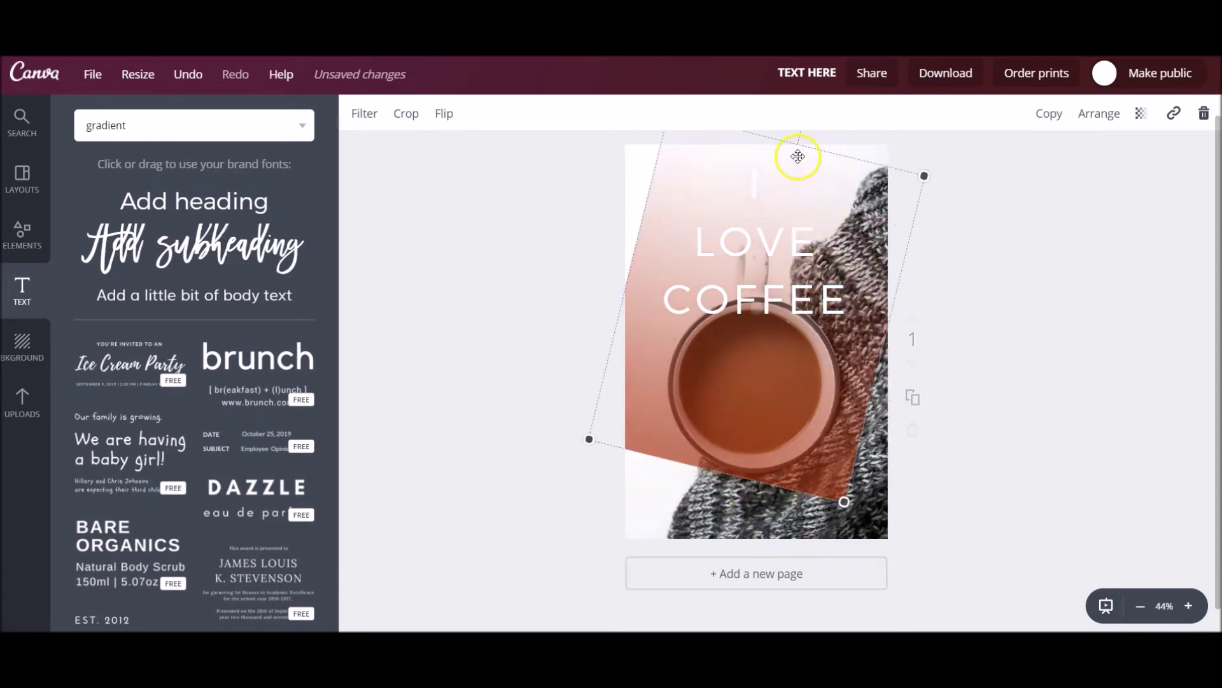
key("ctrl+z")
left_click_drag(754, 135, 859, 306)
left_click_drag(923, 438, 1057, 543)
left_click_drag(1060, 178, 1113, 155)
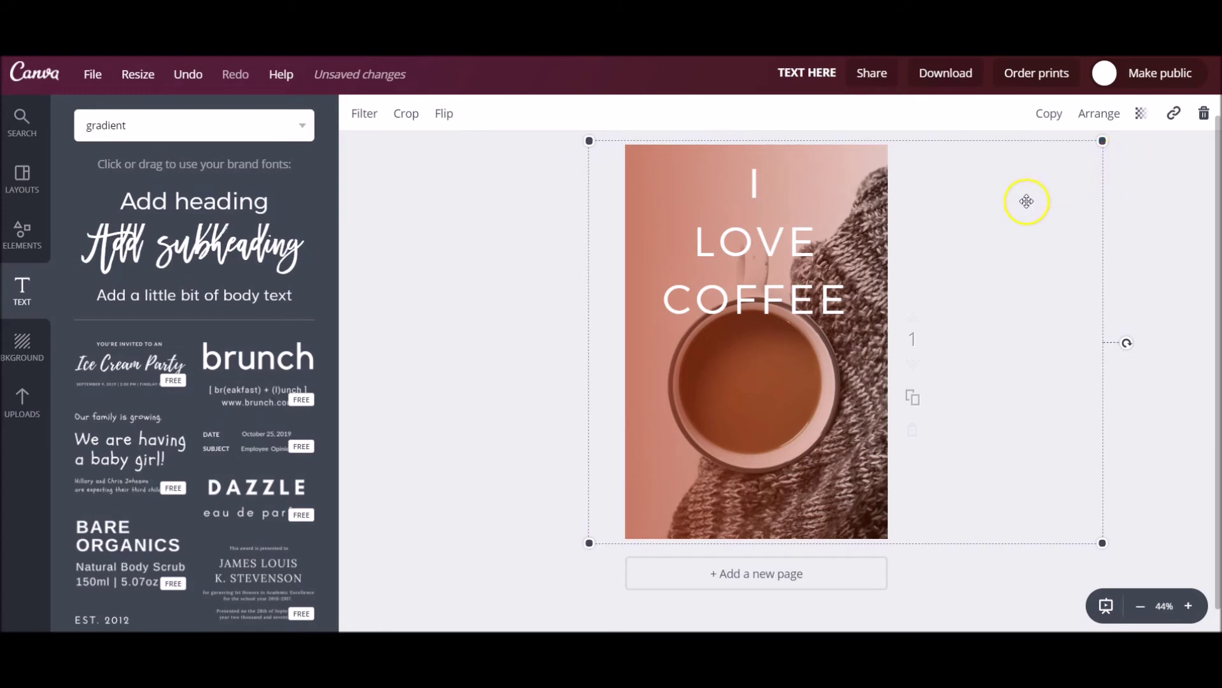
mouse_move(795, 173)
left_mouse_down()
mouse_move(868, 155)
mouse_move(798, 156)
left_mouse_up()
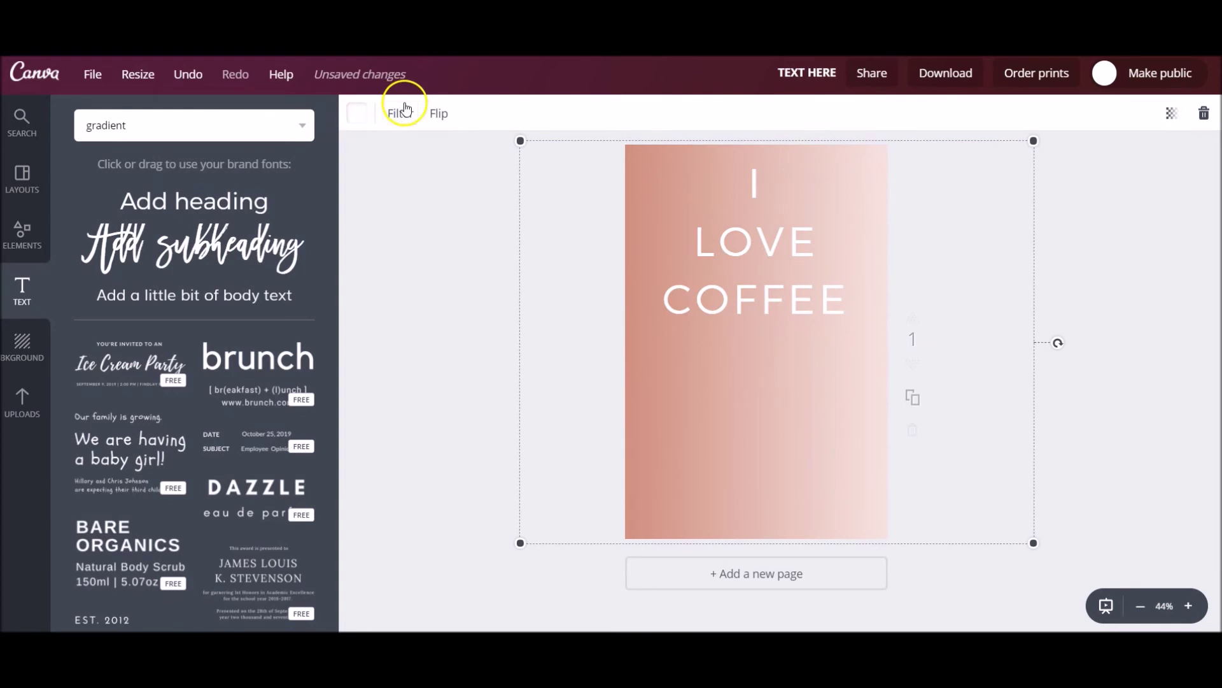
left_click(188, 79)
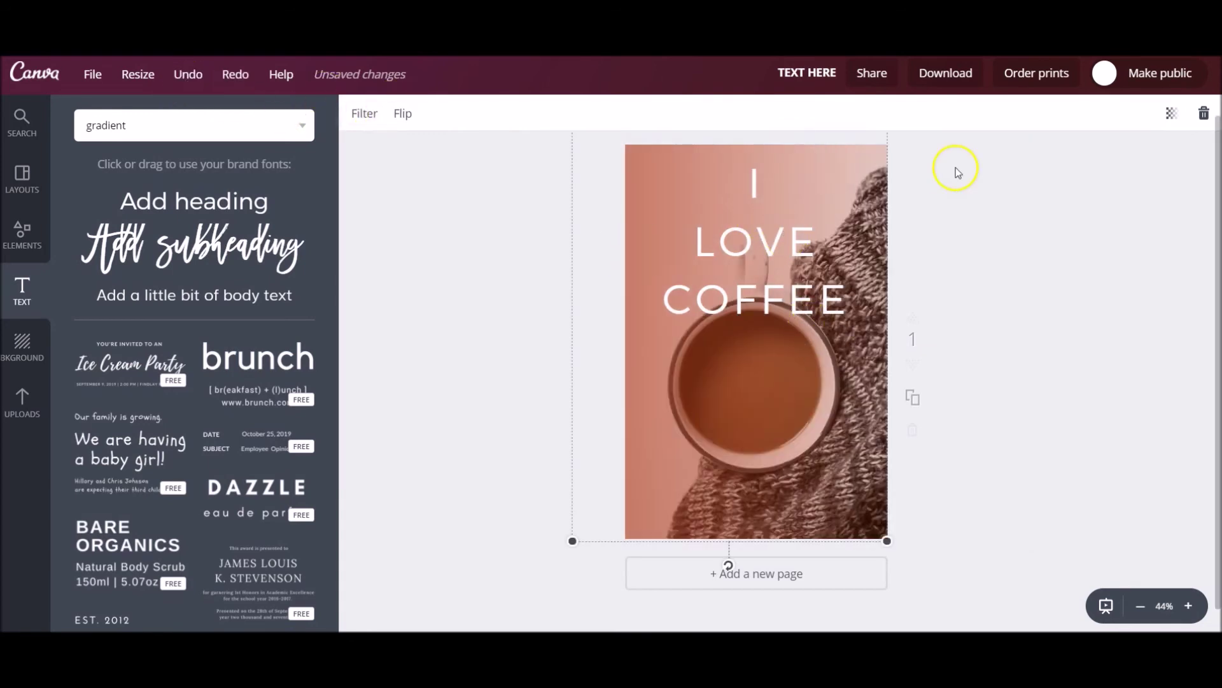
left_click_drag(657, 426, 614, 436)
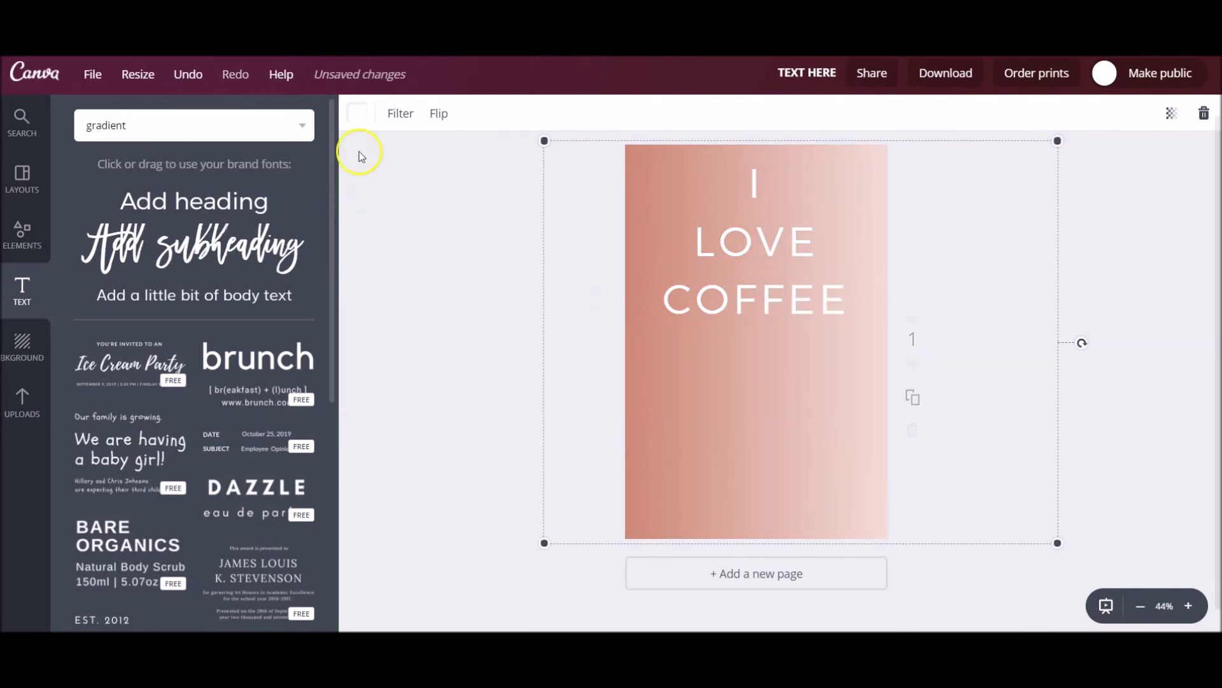
left_click(182, 76)
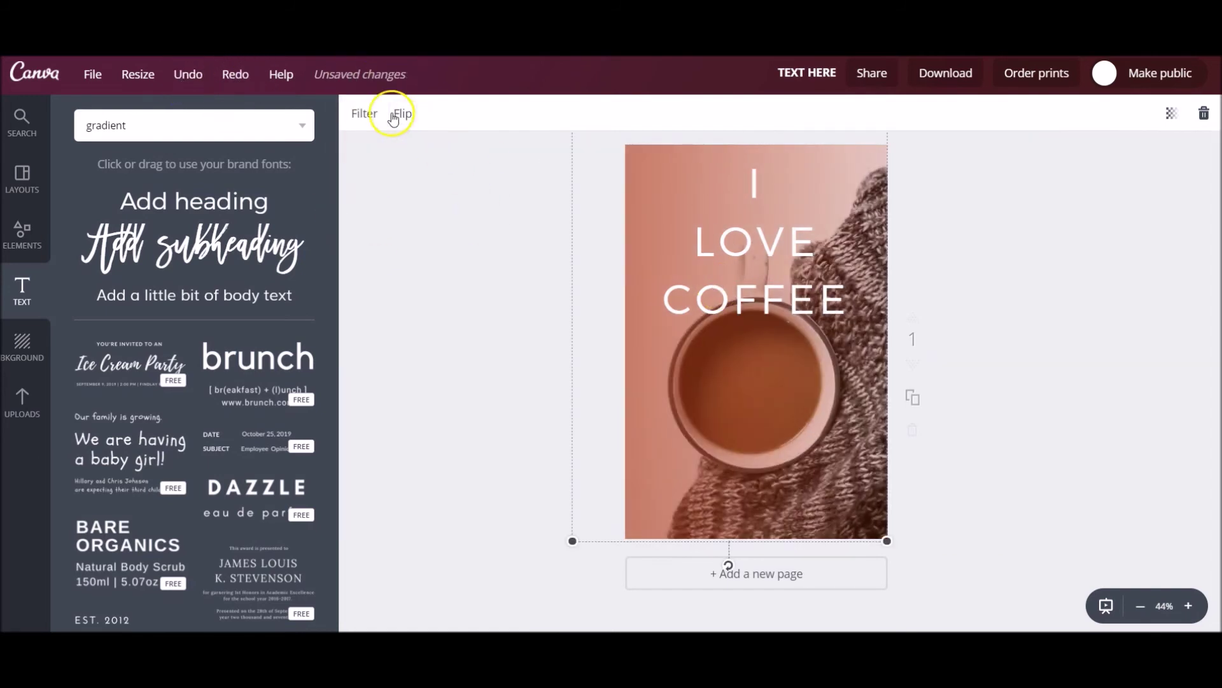
Trim the gradient's right edge, shift it left within the crop, and move it to fill the page
left_click(630, 150)
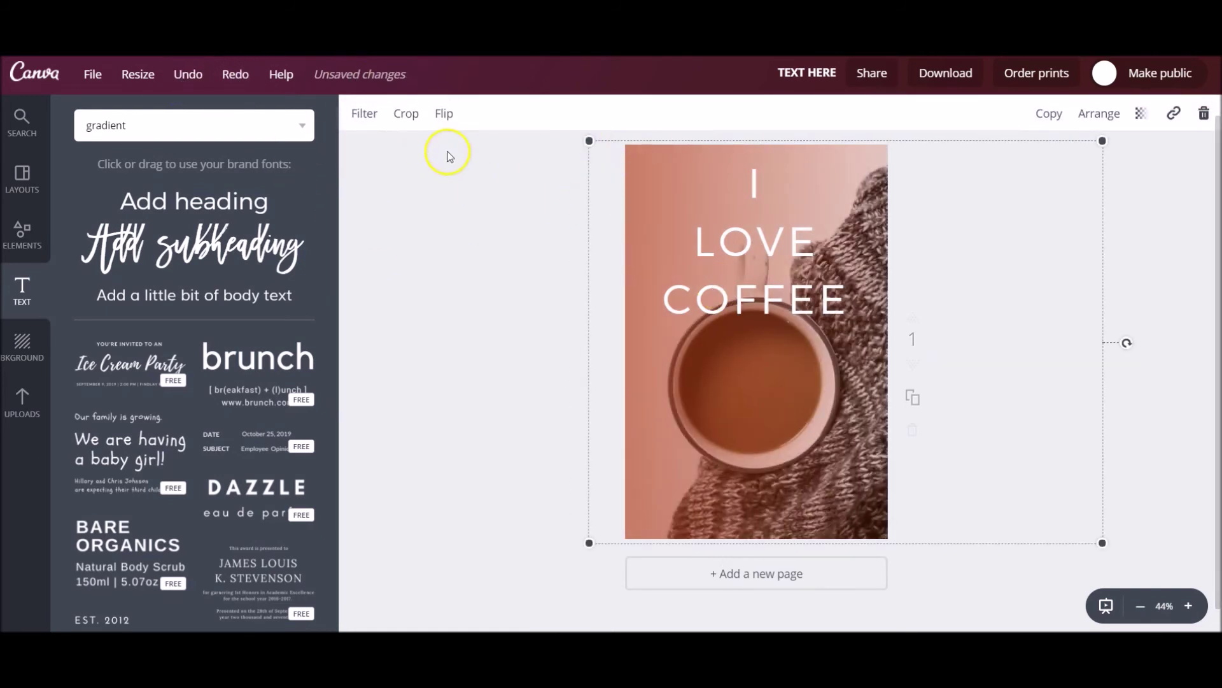
left_click(410, 114)
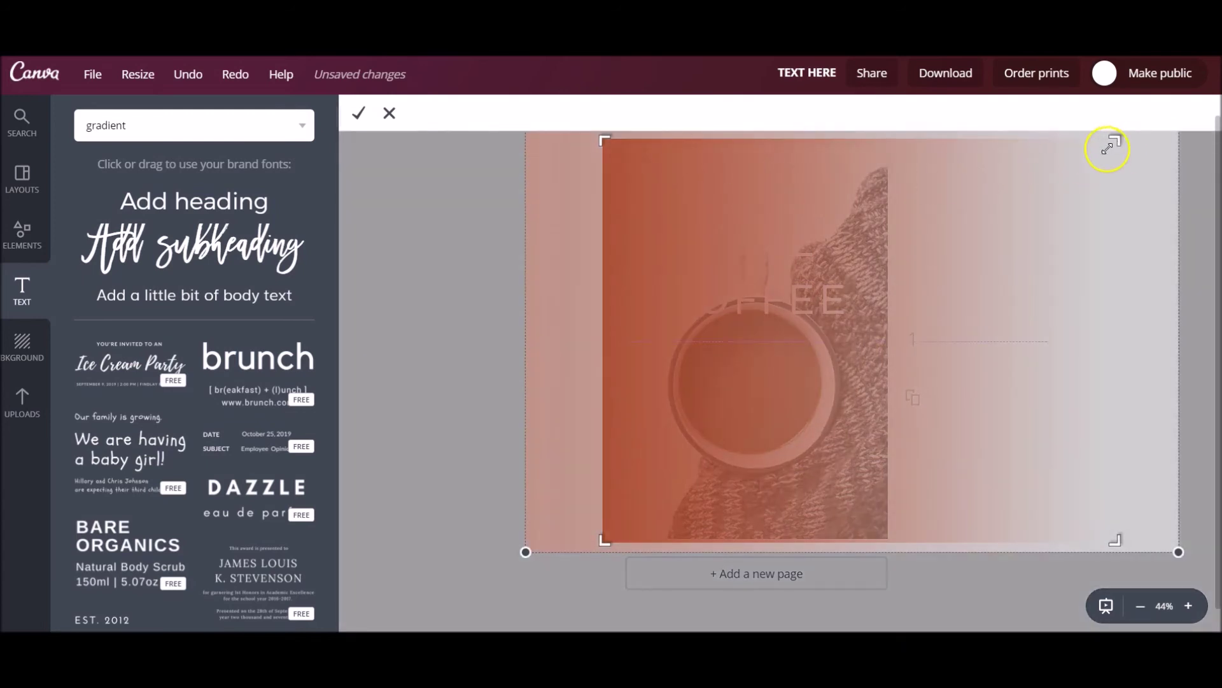
left_click_drag(1107, 147, 889, 142)
left_click_drag(855, 186, 690, 185)
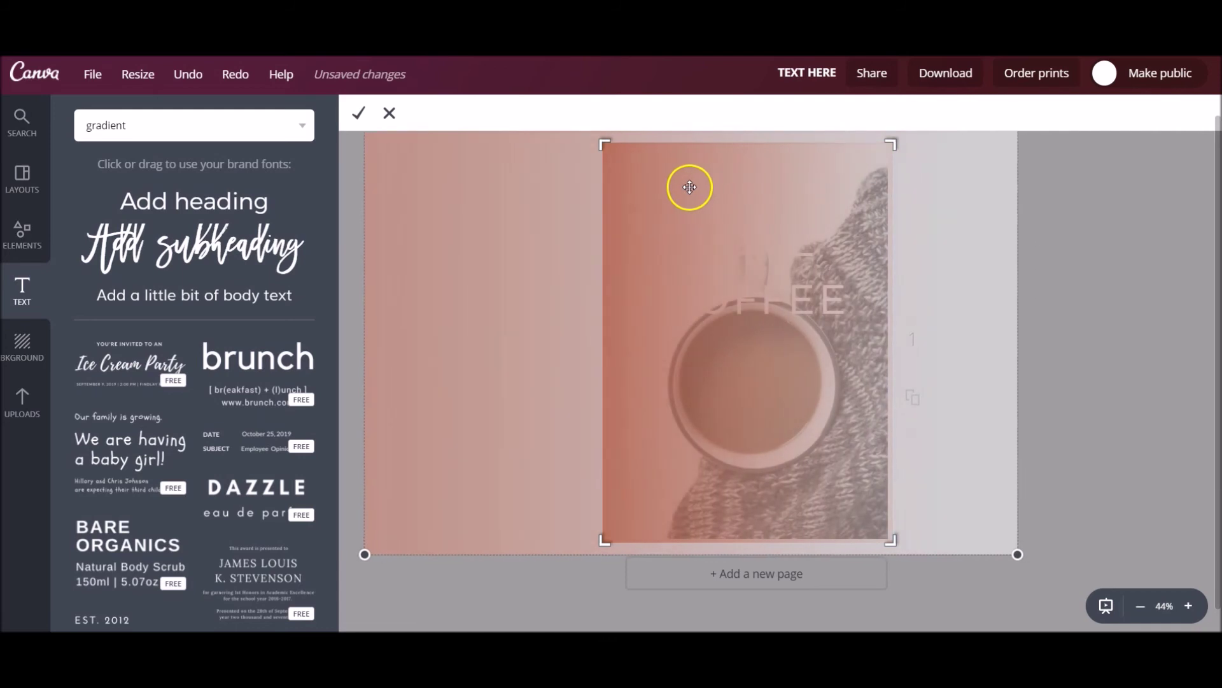
left_click(359, 113)
left_click_drag(828, 390, 751, 499)
left_click(965, 361)
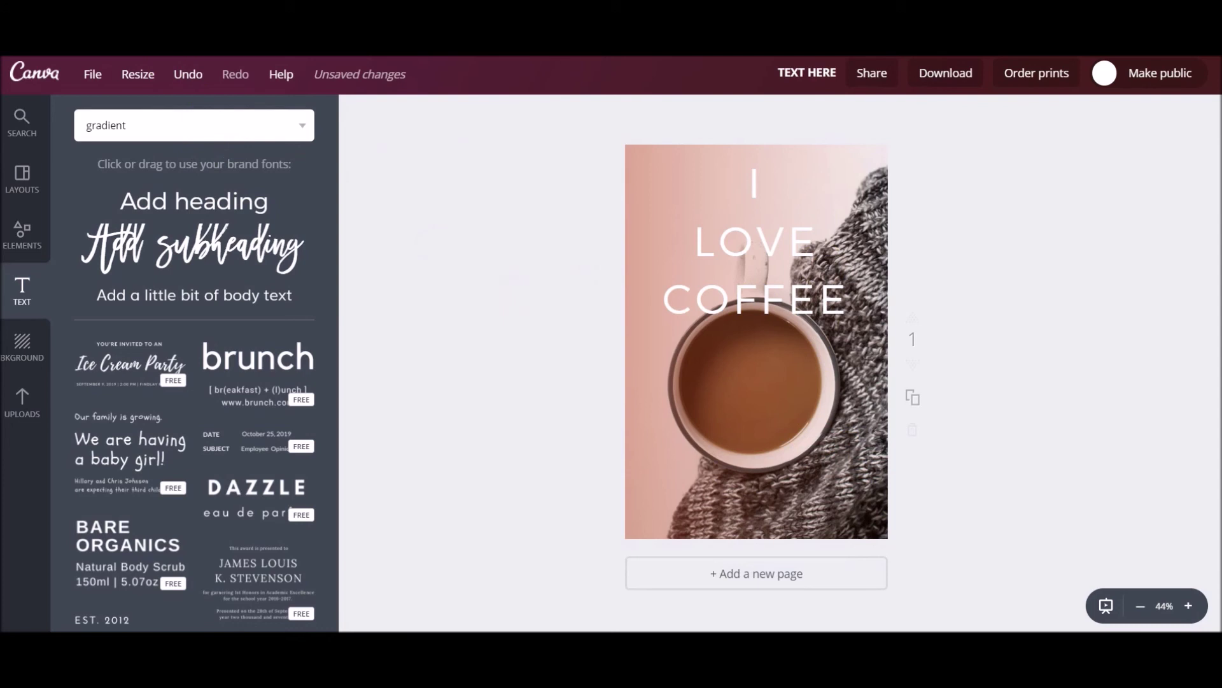
Undo the last gradient change, add the teal gradient rotated 180°, and enlarge it to cover the page
key("ctrl+z")
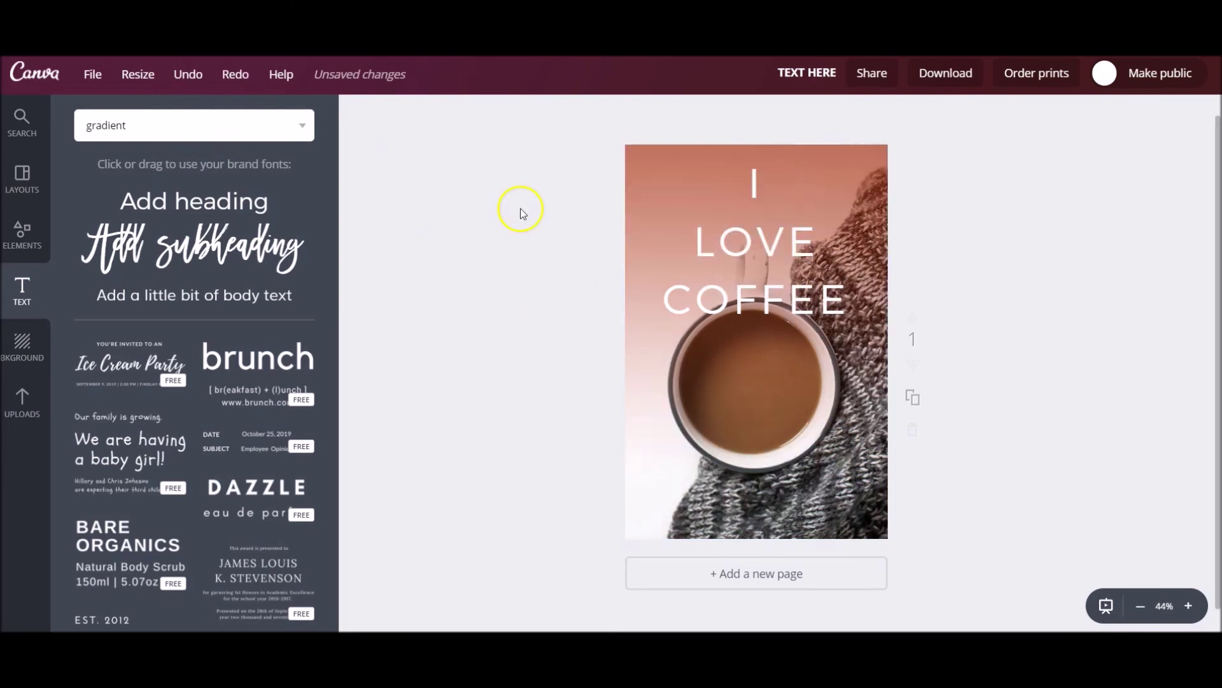
left_click(20, 406)
left_click(190, 388)
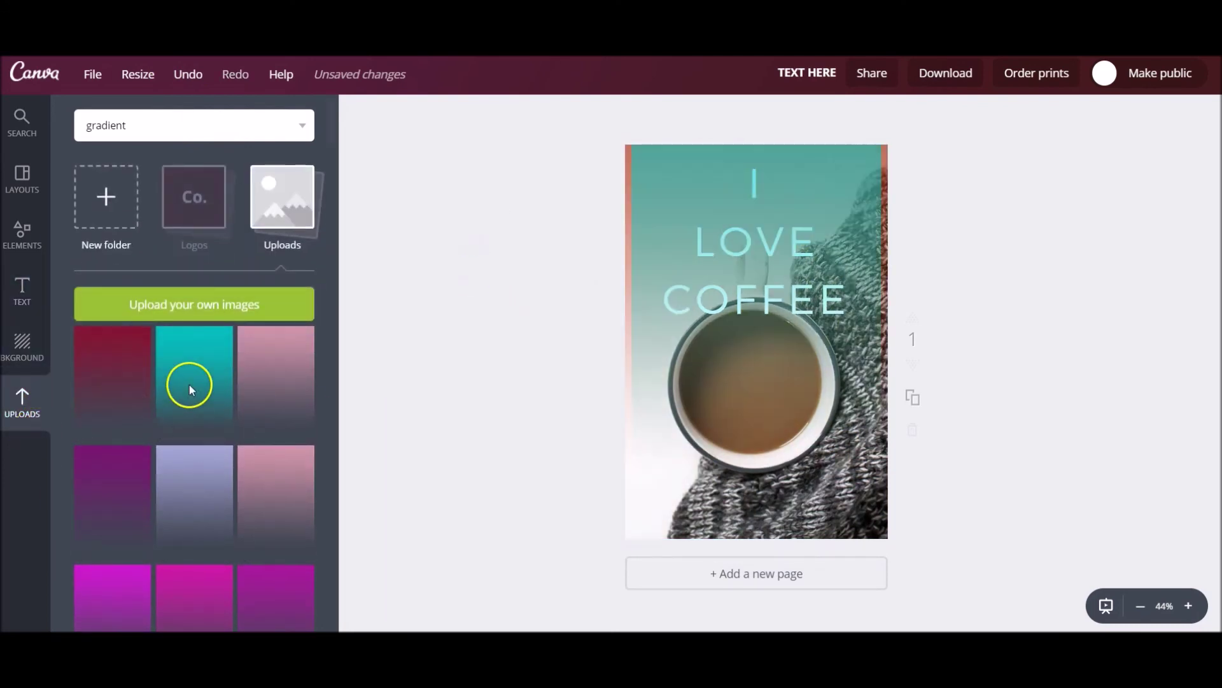
left_click_drag(777, 544, 764, 212)
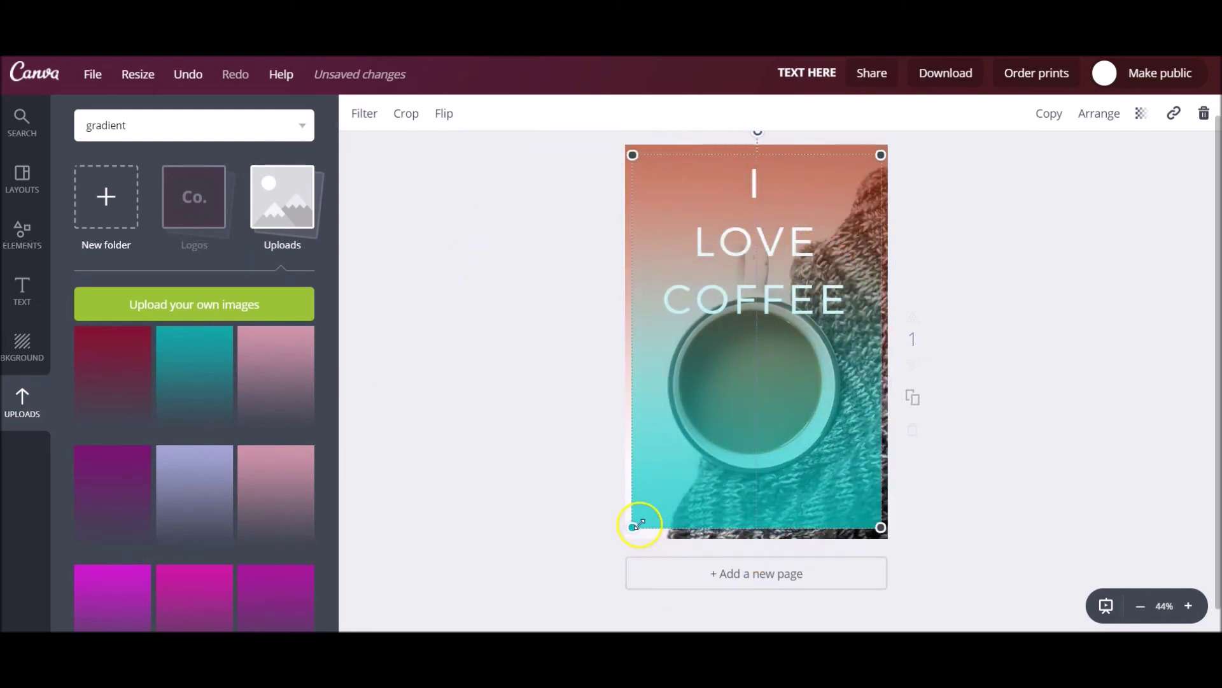
left_click_drag(633, 528, 618, 551)
left_click_drag(882, 555, 890, 565)
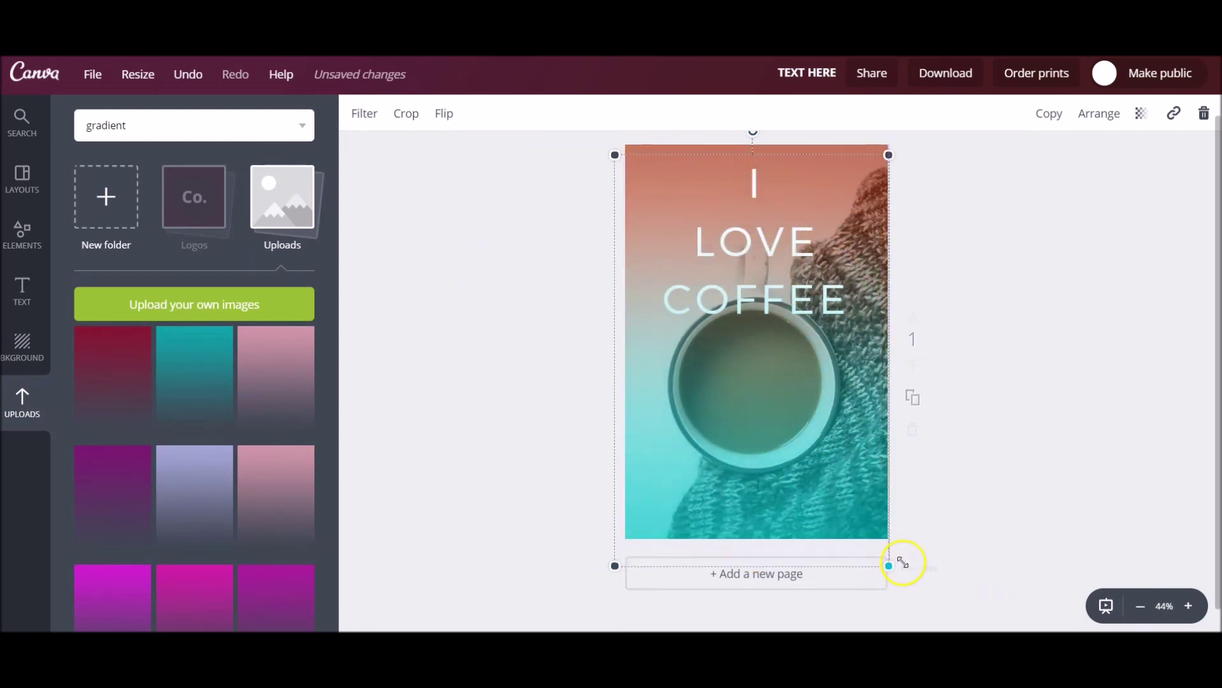
Send the teal gradient behind the heading and move I LOVE COFFEE down over the cup
left_click(1101, 114)
left_click(1048, 186)
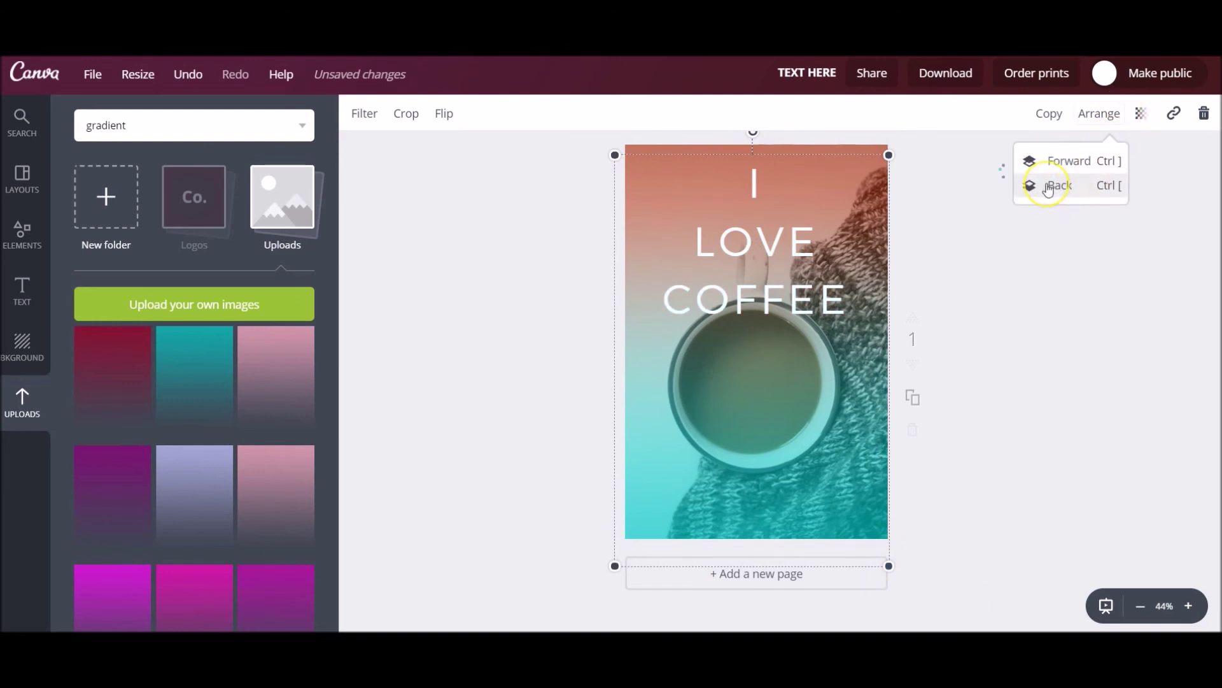
left_click(1070, 363)
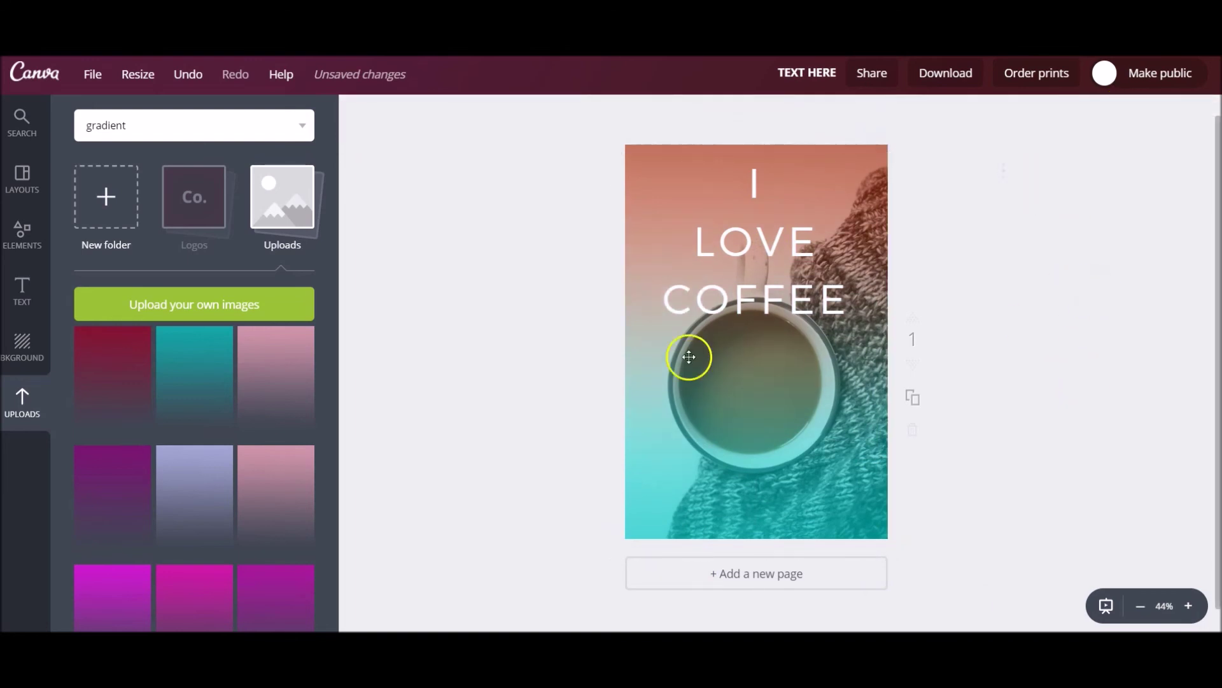
left_click_drag(774, 307, 777, 408)
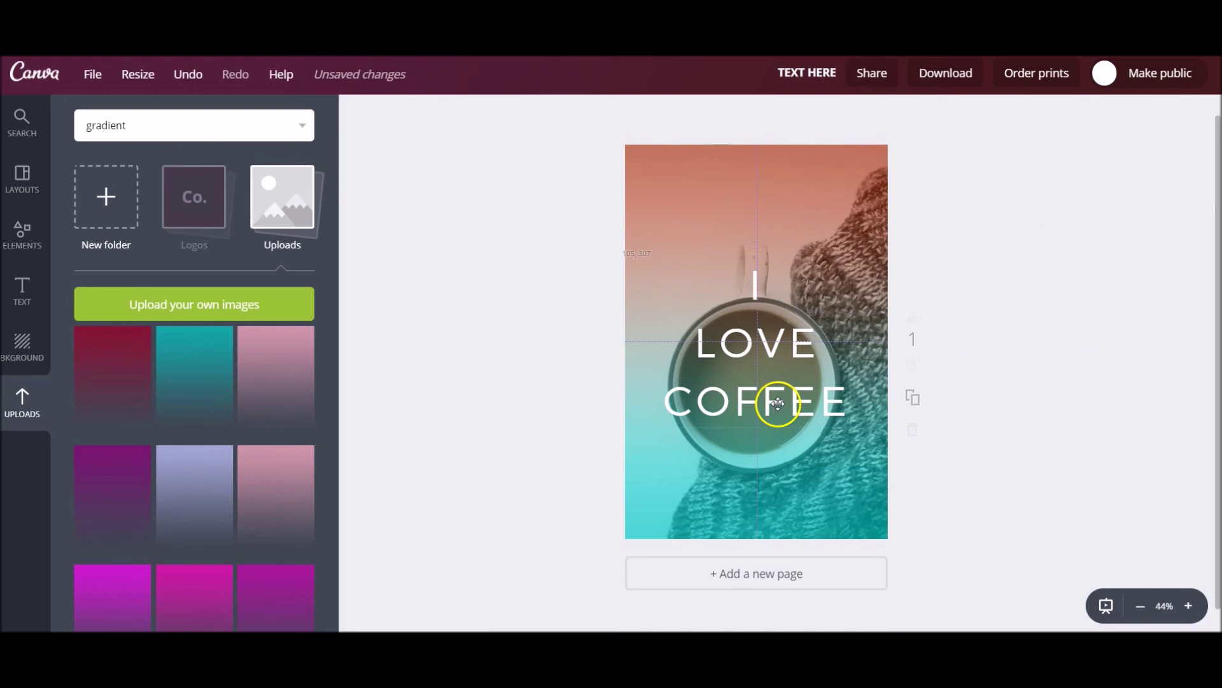
left_click(806, 495)
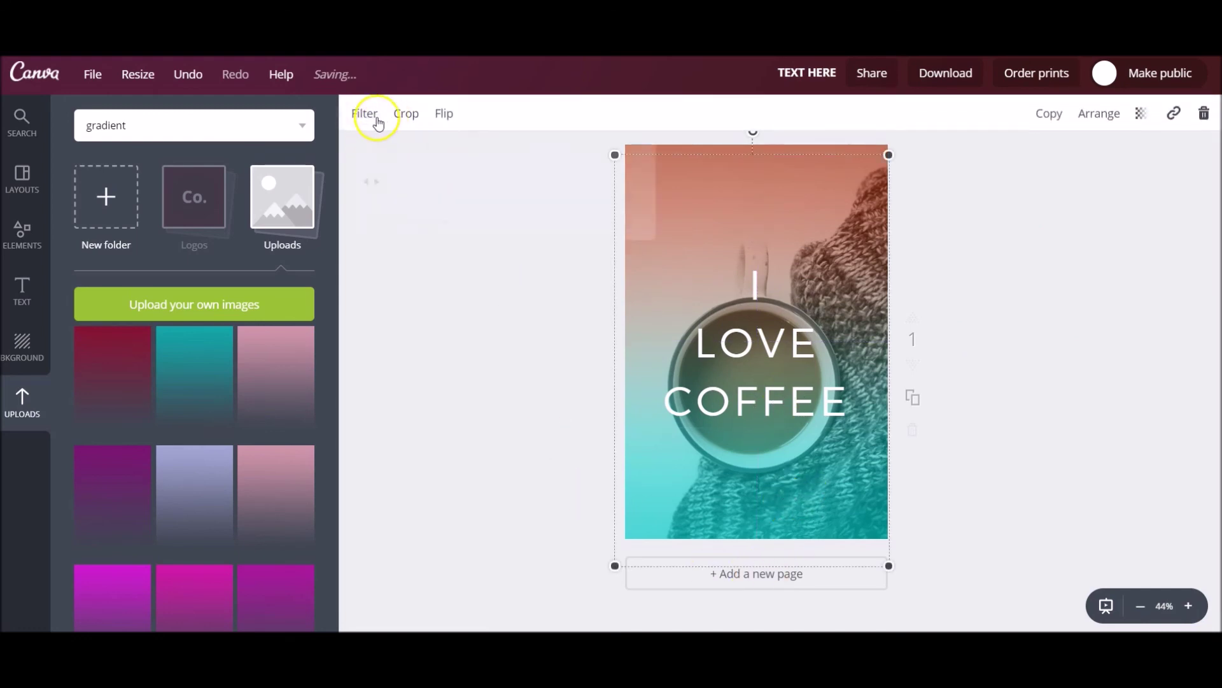
Filter the teal gradient to brightness −39 and tint −10 for a darker green-teal
left_click(376, 118)
left_click_drag(532, 240, 512, 260)
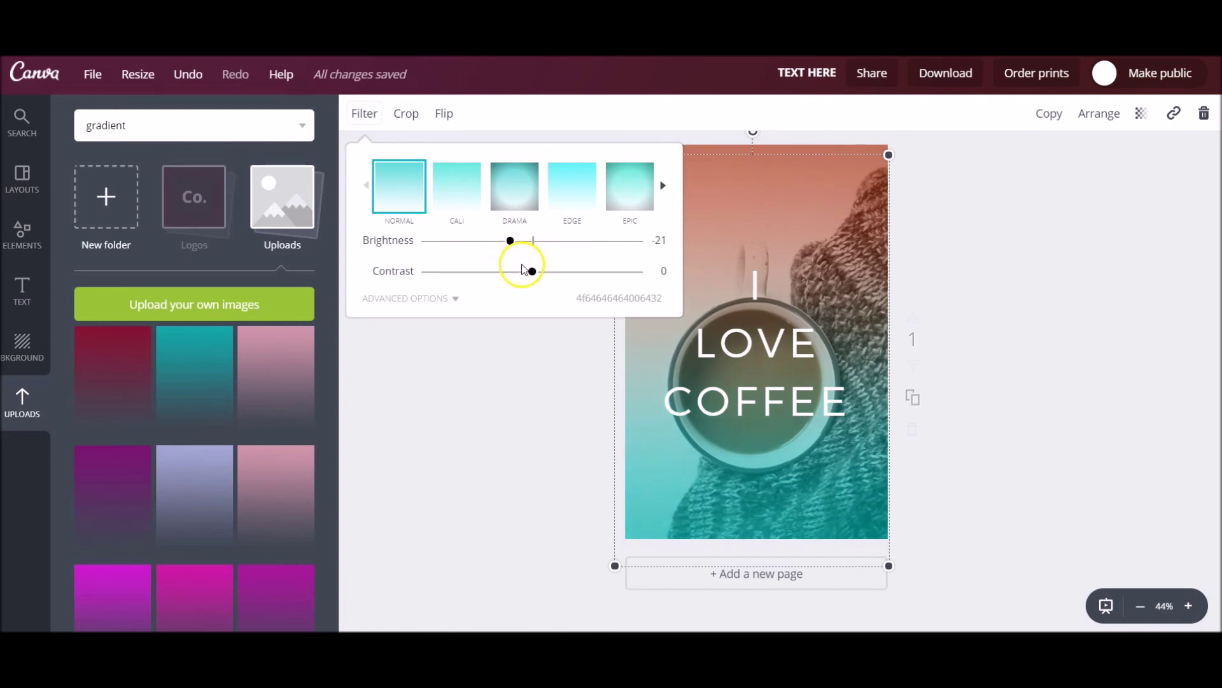
left_click(417, 299)
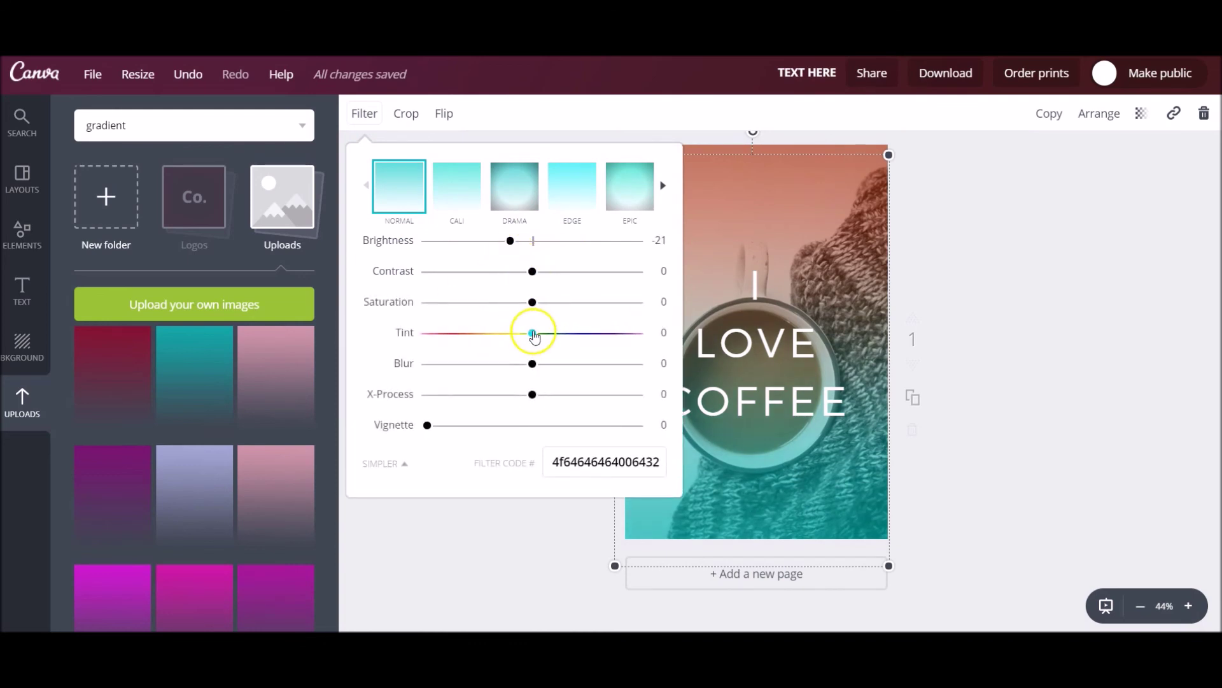
left_click_drag(533, 331, 524, 342)
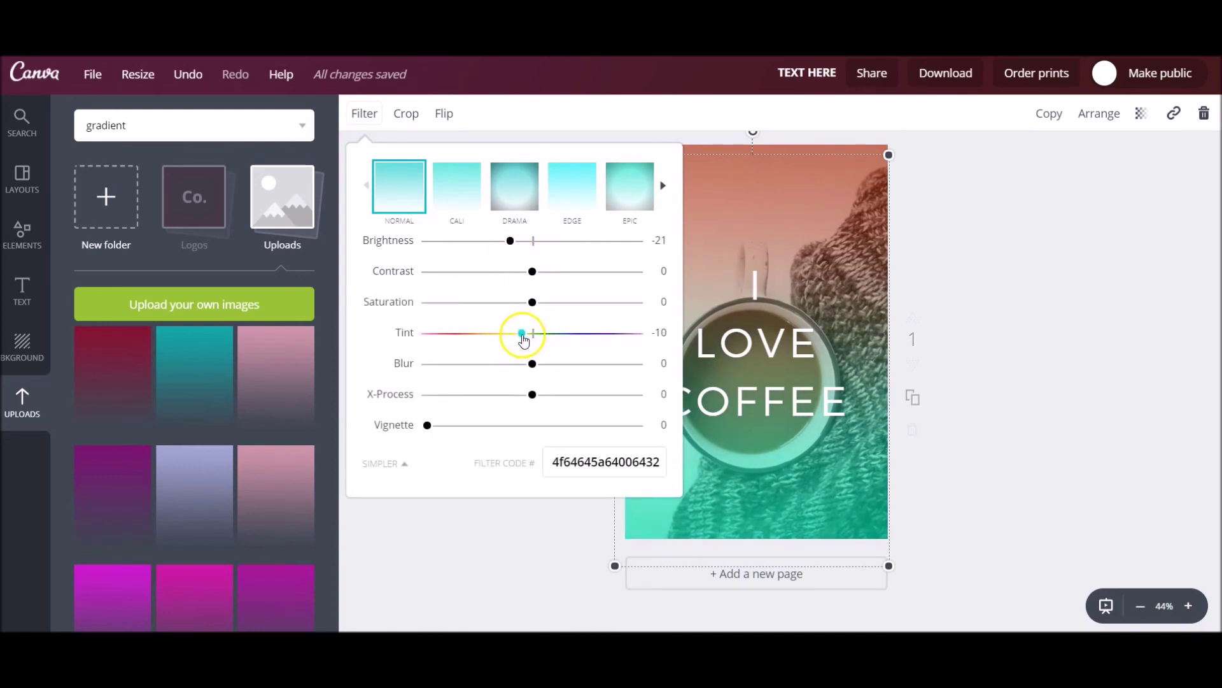
left_click_drag(517, 248, 487, 246)
left_click(1164, 291)
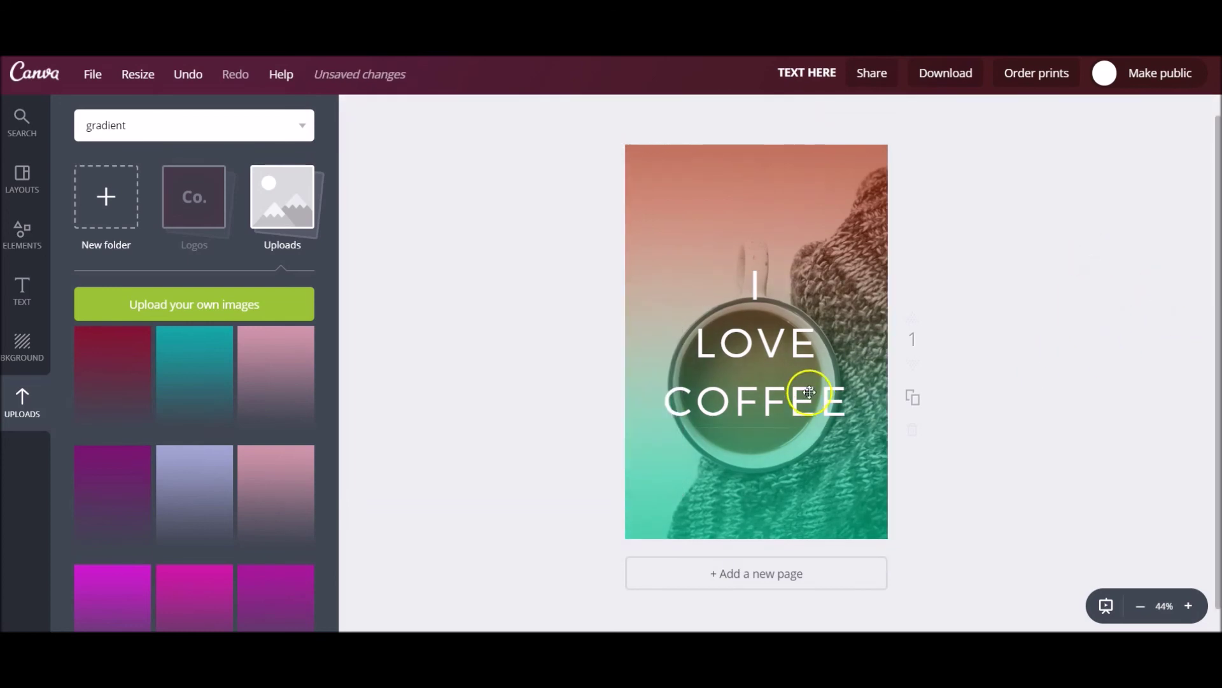
left_click(791, 390)
left_click(1125, 292)
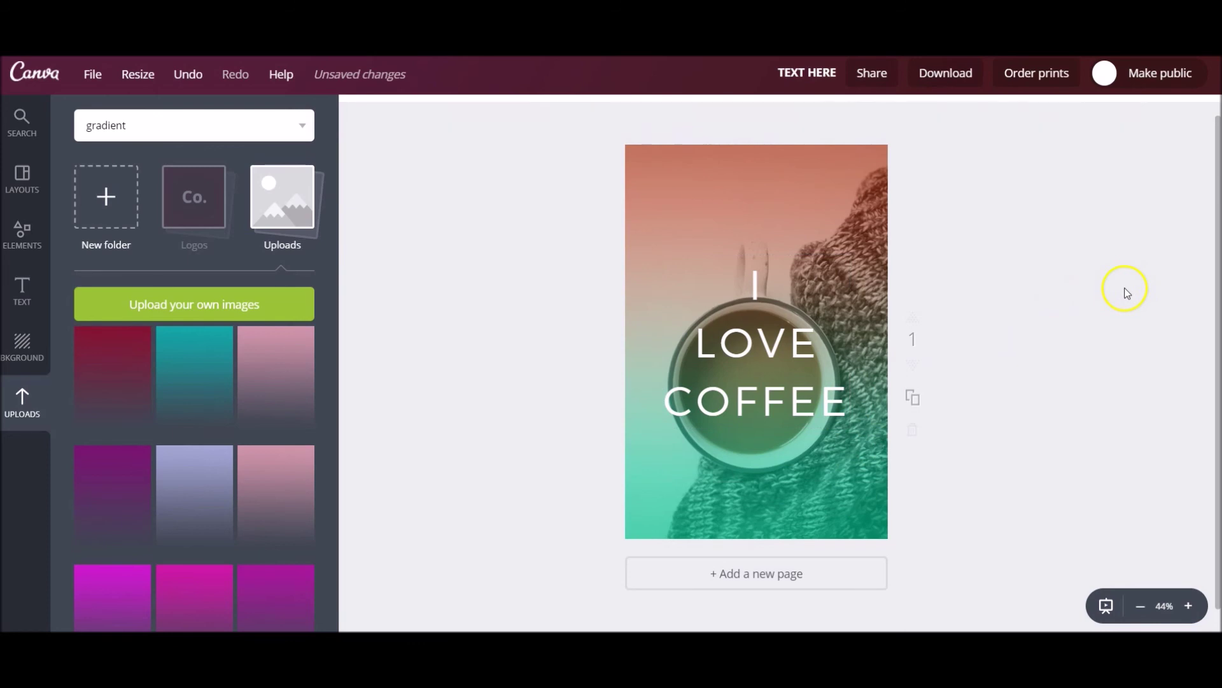